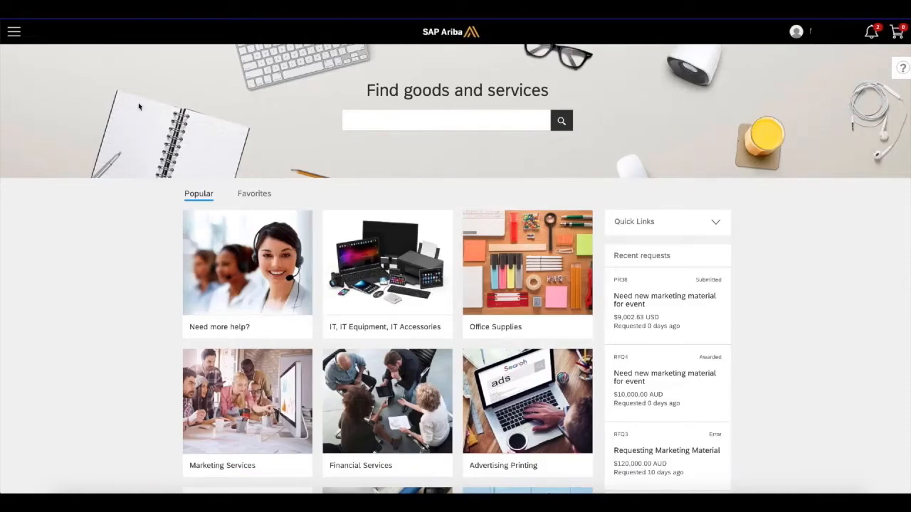
Open policy management from the Admin page and export the Supplier and Touch Policy.
{"action": "left_click", "coordinate": [17, 33]}
{"action": "left_click", "coordinate": [27, 146]}
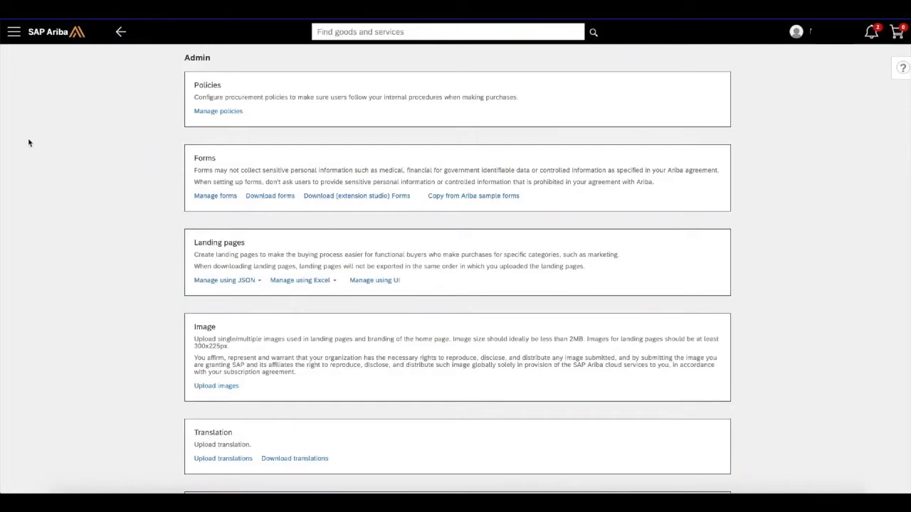
{"action": "left_click", "coordinate": [218, 112]}
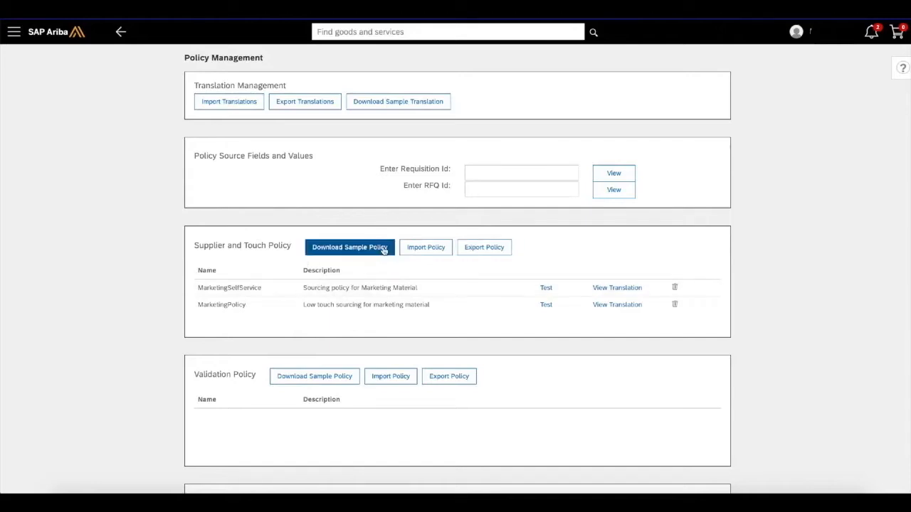
{"action": "left_click", "coordinate": [498, 248]}
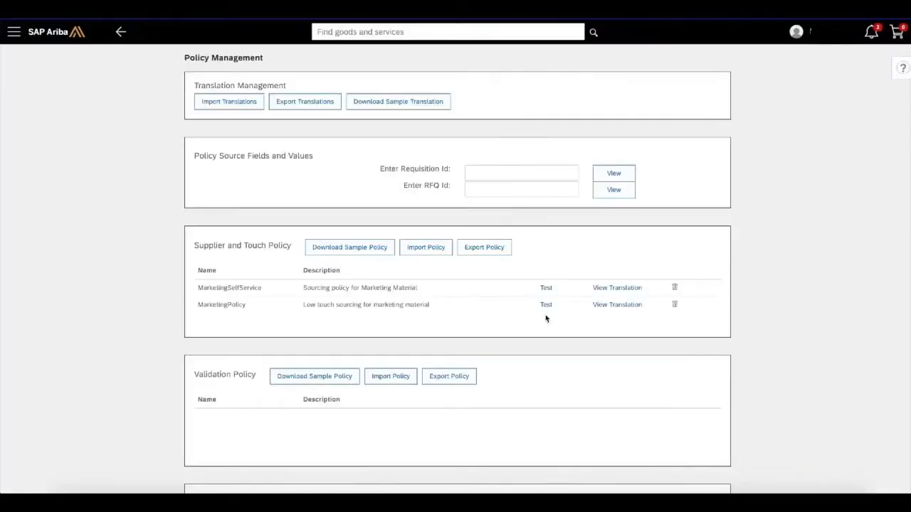
Switch to the exported policy workbook in Excel and fit columns A and B of the Description sheet to their contents.
{"action": "key", "text": "super+Tab"}
{"action": "key", "text": "super+Tab"}
{"action": "key", "text": "super+Tab"}
{"action": "key", "text": "super+Tab"}
{"action": "key", "text": "super+Tab"}
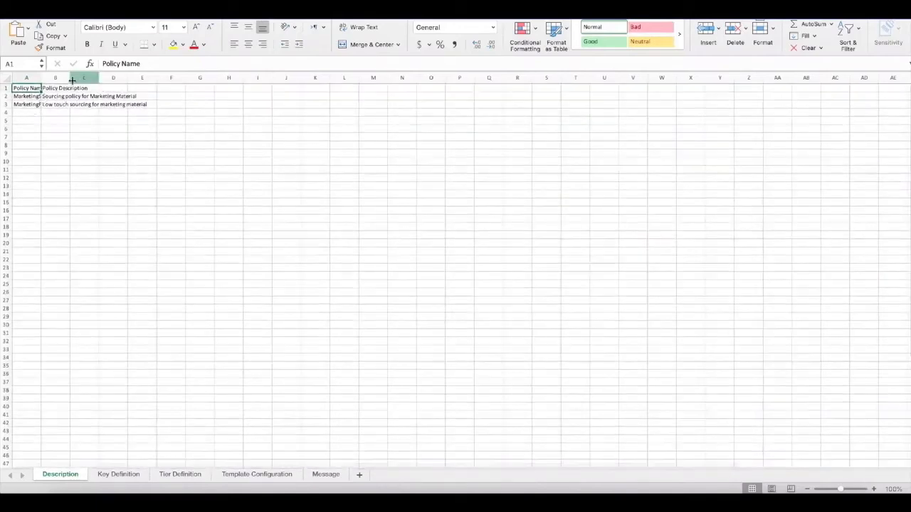
{"action": "double_click", "coordinate": [40, 76]}
{"action": "double_click", "coordinate": [95, 76]}
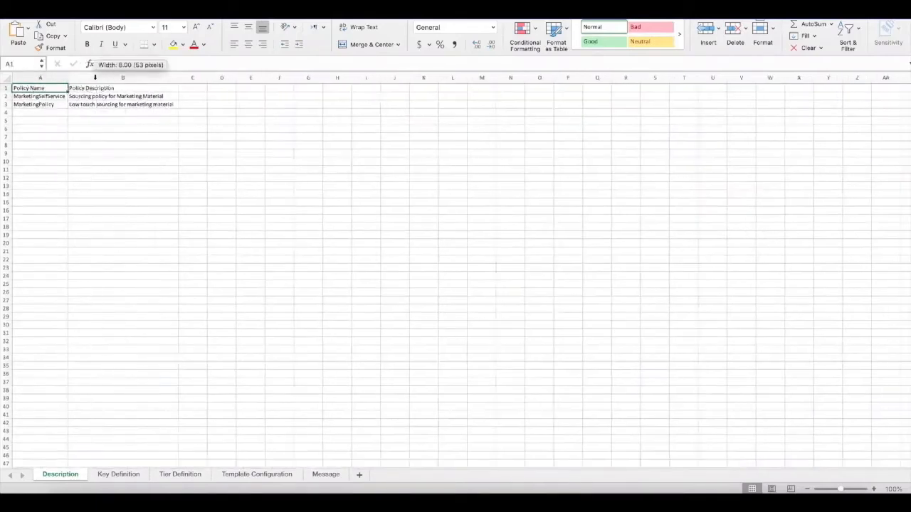
Add CateringPolicy in row 4 of the Description sheet with the description "Policy for all catering services".
{"action": "left_click", "coordinate": [40, 112]}
{"action": "type", "text": "CateringPolicy"}
{"action": "left_click", "coordinate": [98, 134]}
{"action": "left_click", "coordinate": [44, 114]}
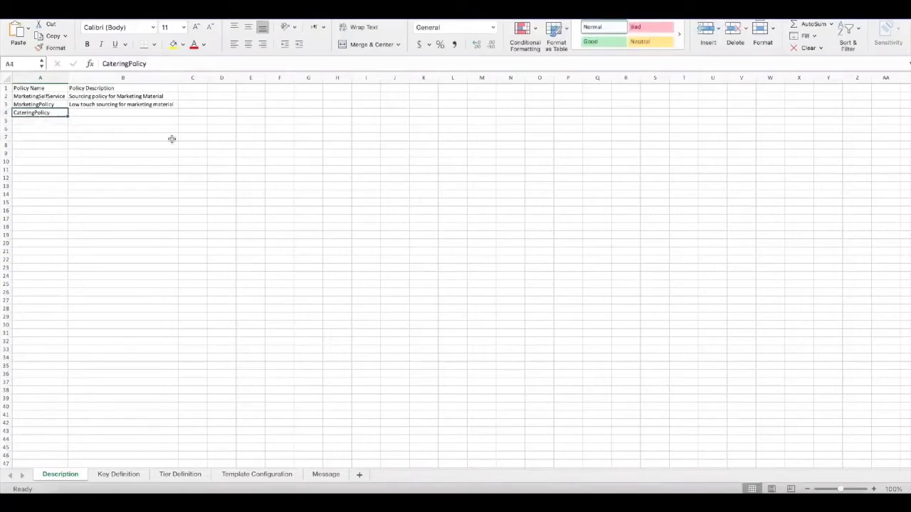
{"action": "left_click", "coordinate": [103, 115]}
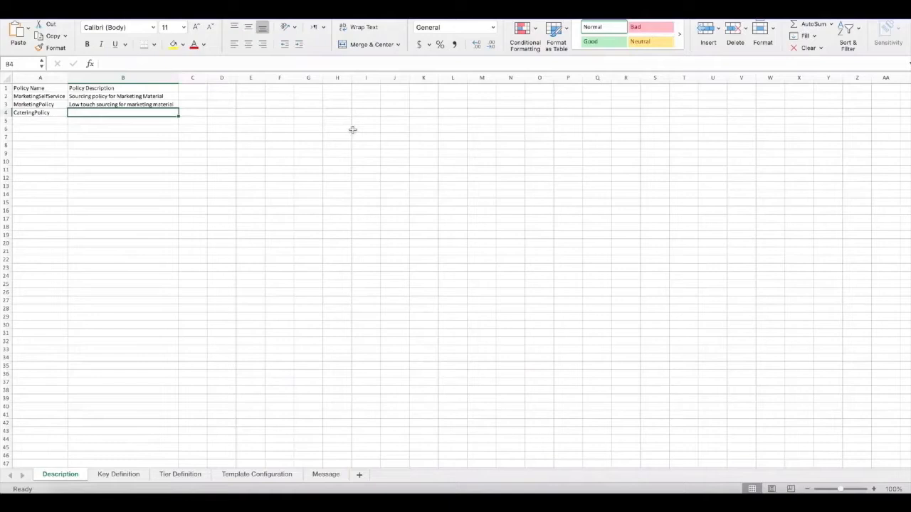
{"action": "type", "text": "Policy for all catering services"}
{"action": "left_click", "coordinate": [299, 162]}
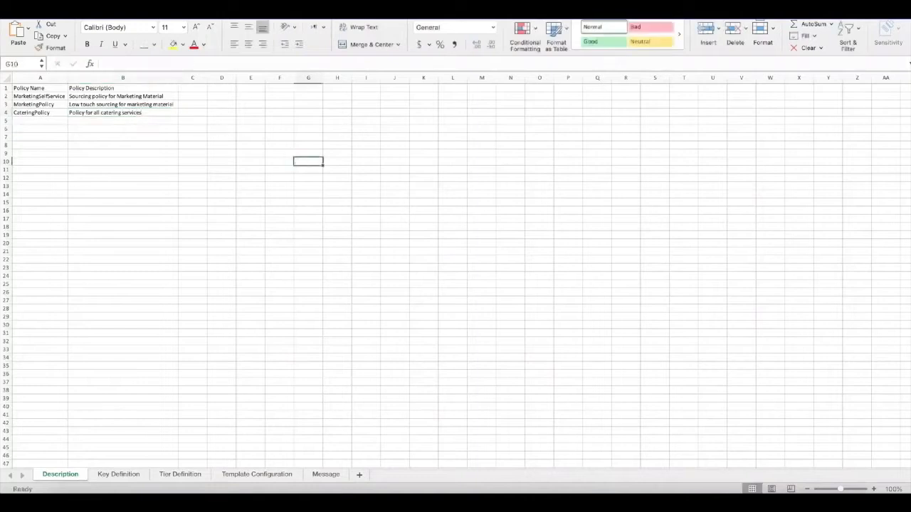
Open the Key Definition sheet and fit its Policy Name, Lookup Key and Lookup Key Value columns to their contents.
{"action": "left_click", "coordinate": [126, 477]}
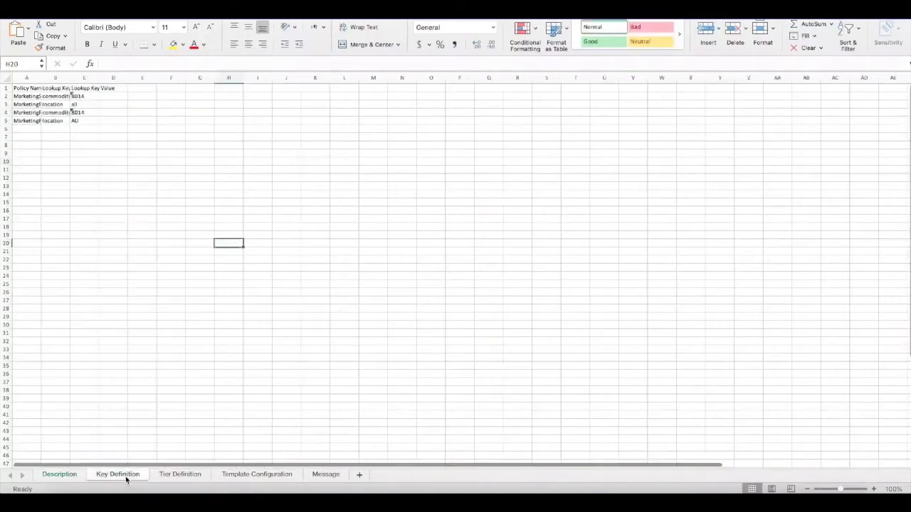
{"action": "left_click_drag", "start_coordinate": [42, 77], "coordinate": [42, 77]}
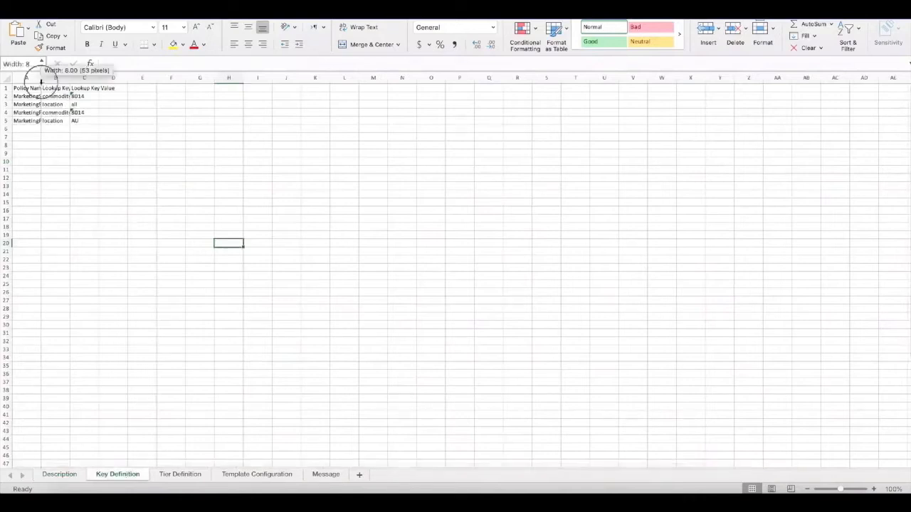
{"action": "double_click", "coordinate": [41, 77]}
{"action": "double_click", "coordinate": [98, 77]}
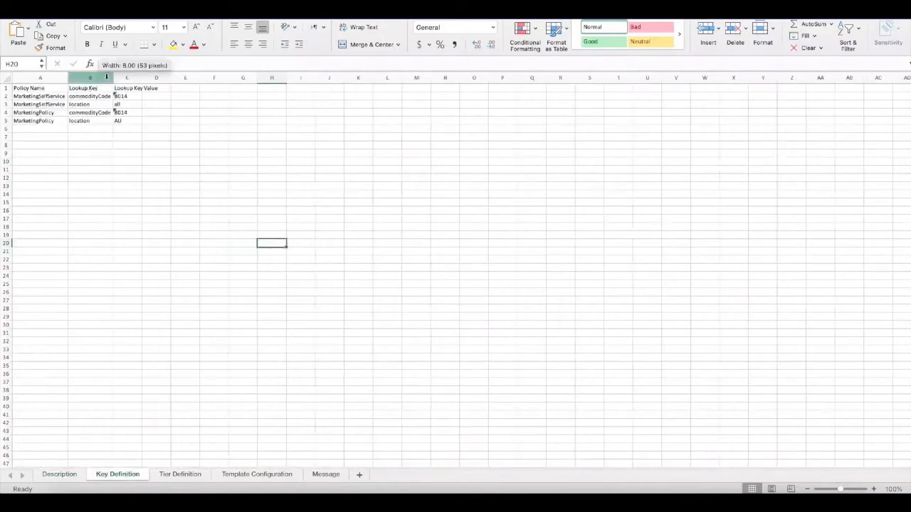
{"action": "double_click", "coordinate": [144, 76]}
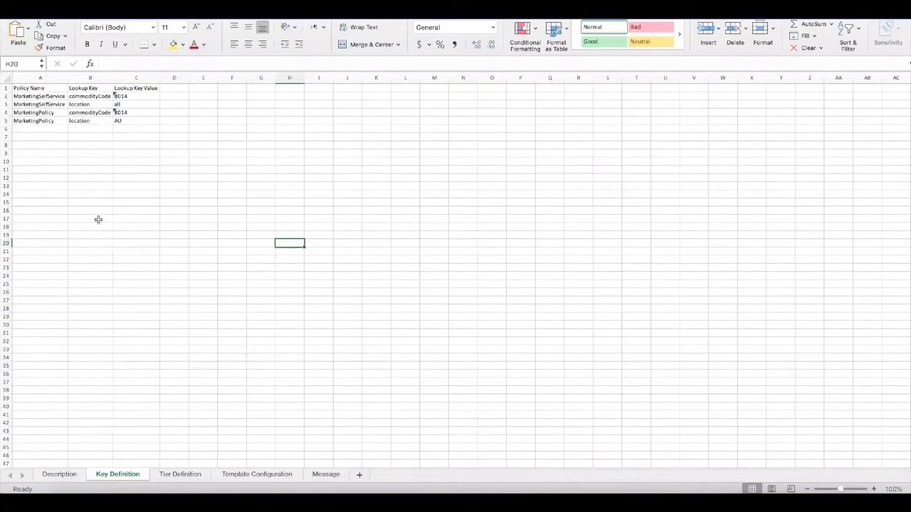
Copy the CateringPolicy name from the Description sheet into cell A6 of the Key Definition sheet.
{"action": "left_click", "coordinate": [64, 474]}
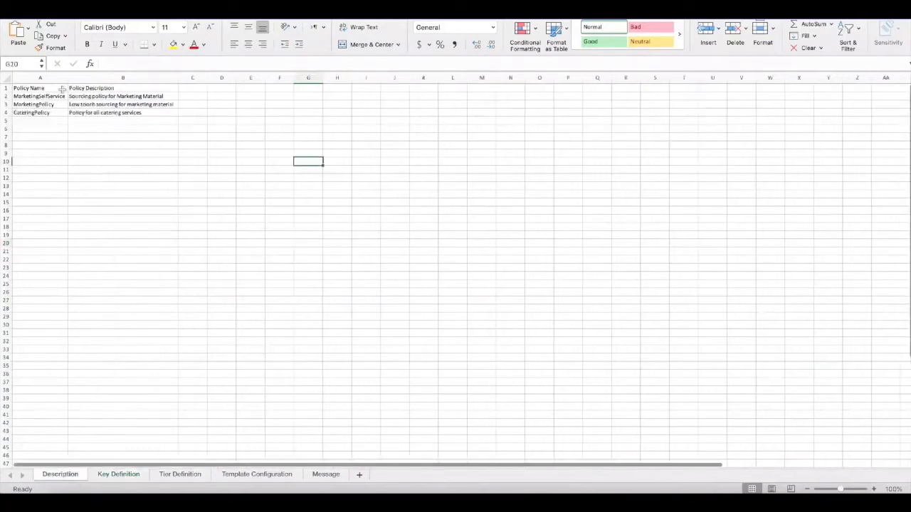
{"action": "left_click", "coordinate": [39, 113]}
{"action": "key", "text": "super+c"}
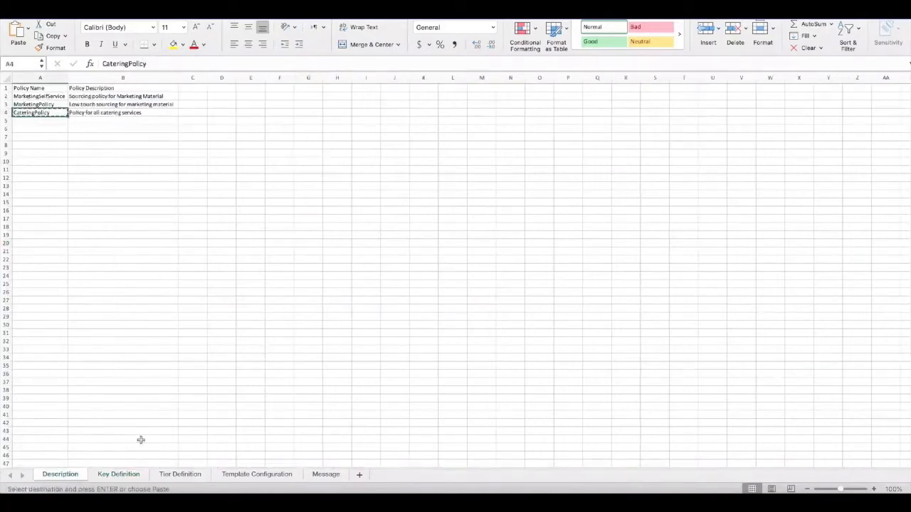
{"action": "left_click", "coordinate": [118, 474]}
{"action": "left_click", "coordinate": [57, 128]}
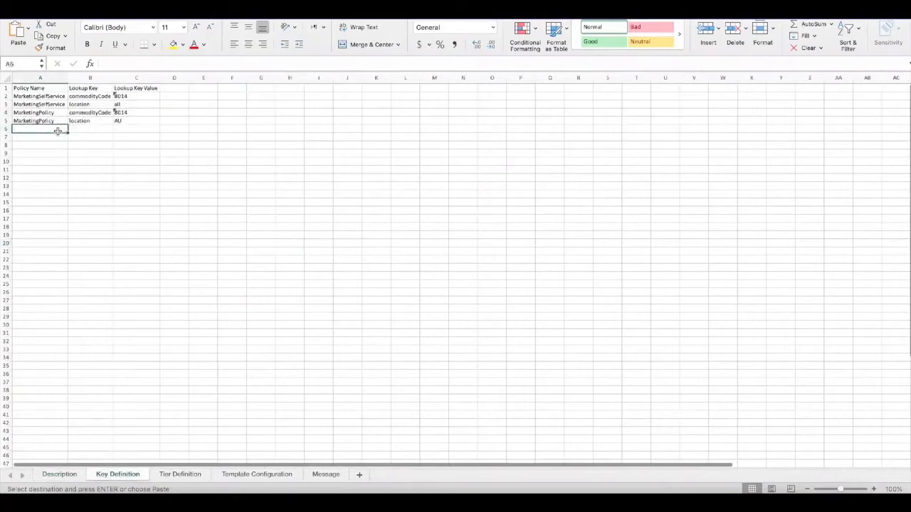
{"action": "key", "text": "super+v"}
Copy the MarketingPolicy lookup keys commodityCode and location into cells B6 and B7.
{"action": "left_click", "coordinate": [95, 126]}
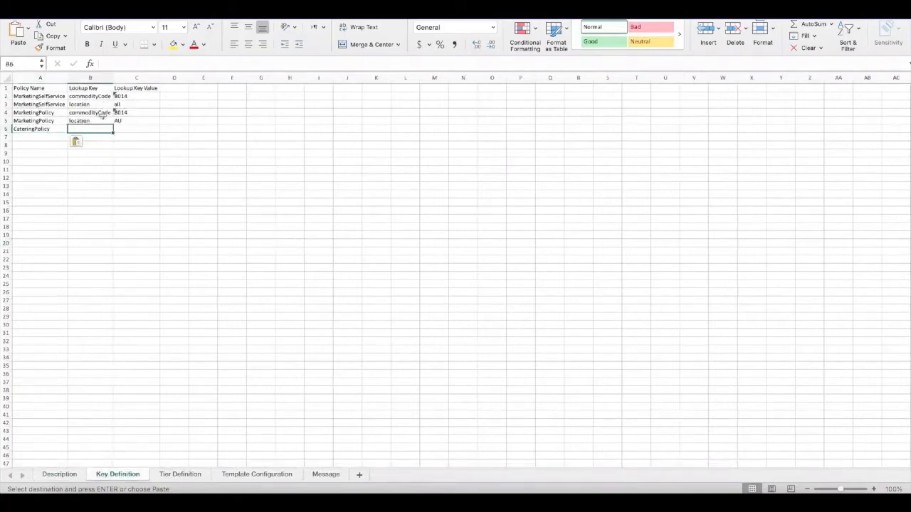
{"action": "left_click_drag", "start_coordinate": [90, 113], "coordinate": [91, 121]}
{"action": "key", "text": "super+c"}
{"action": "left_click", "coordinate": [92, 129]}
{"action": "key", "text": "super+v"}
Duplicate the CateringPolicy name into cell A7 for the location lookup key.
{"action": "left_click", "coordinate": [36, 129]}
{"action": "key", "text": "super+c"}
{"action": "left_click", "coordinate": [38, 136]}
{"action": "key", "text": "super+v"}
Set the CateringPolicy lookup key values to 90101603 for commodityCode and AU for location.
{"action": "left_click", "coordinate": [132, 129]}
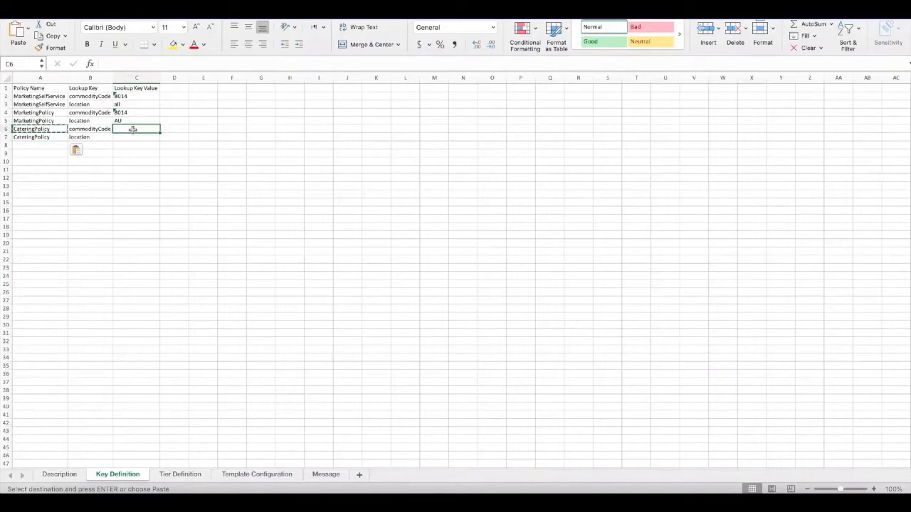
{"action": "type", "text": "90101003"}
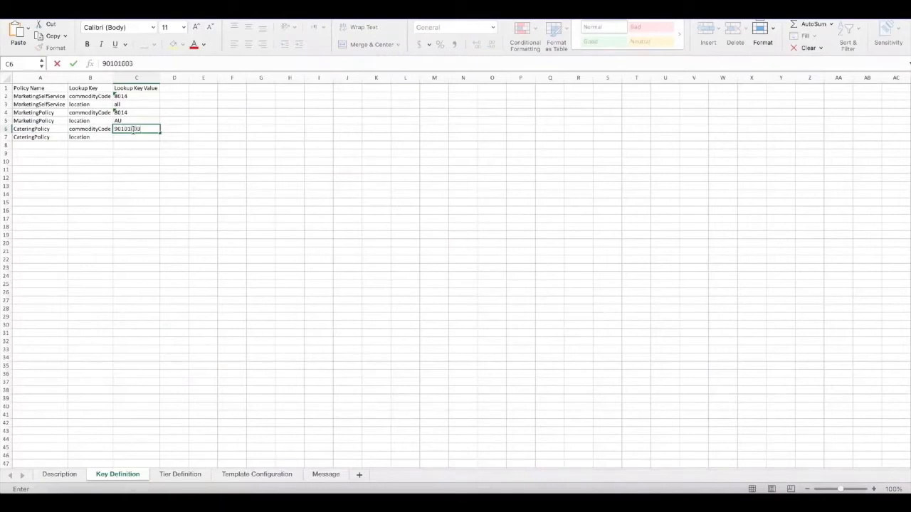
{"action": "key", "text": "Return"}
{"action": "type", "text": "AU"}
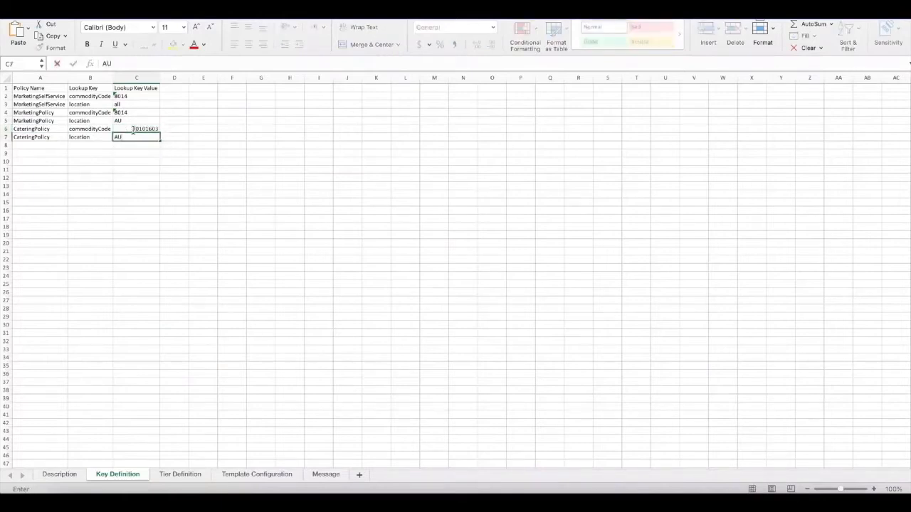
{"action": "key", "text": "Return"}
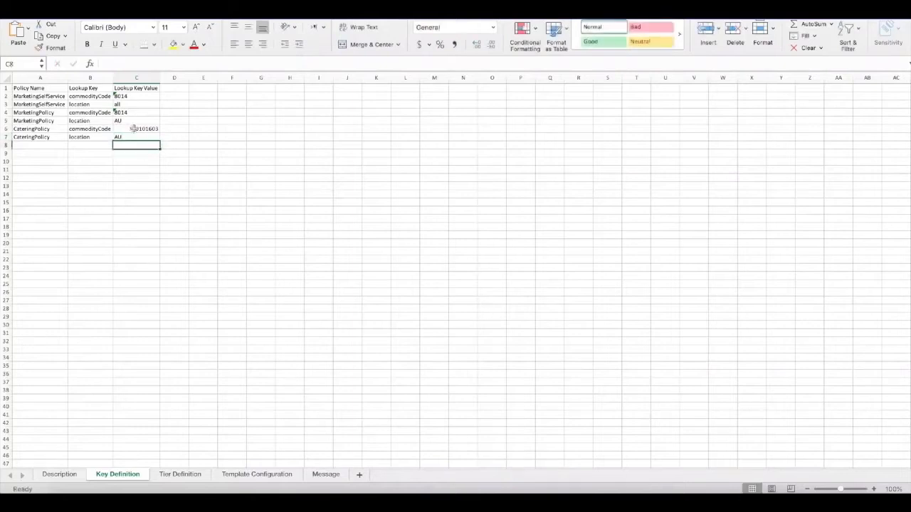
Copy the CateringPolicy name from the Key Definition sheet and open the Tier Definition sheet.
{"action": "left_click", "coordinate": [185, 475]}
{"action": "left_click", "coordinate": [118, 475]}
{"action": "left_click", "coordinate": [29, 135]}
{"action": "key", "text": "ctrl+c"}
{"action": "left_click", "coordinate": [194, 475]}
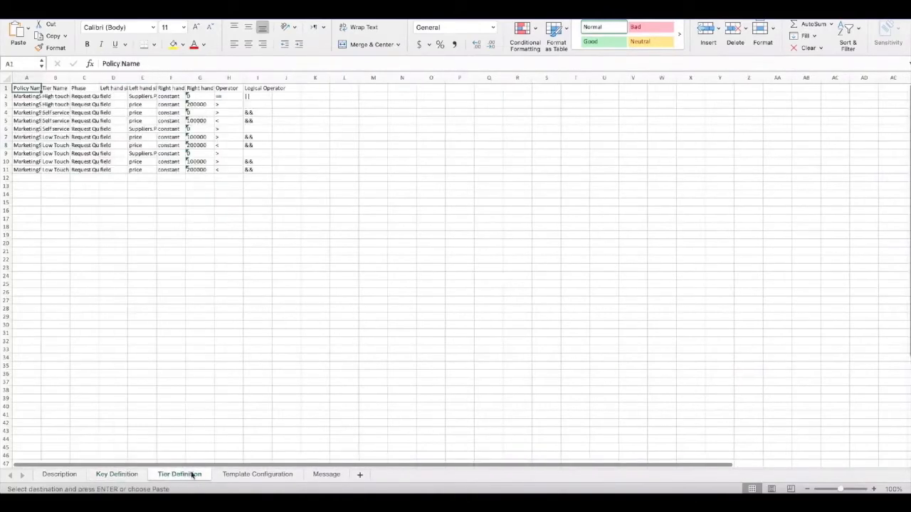
Fit columns A through I of the Tier Definition sheet to their contents.
{"action": "left_click_drag", "start_coordinate": [41, 78], "coordinate": [68, 78]}
{"action": "double_click", "coordinate": [96, 78]}
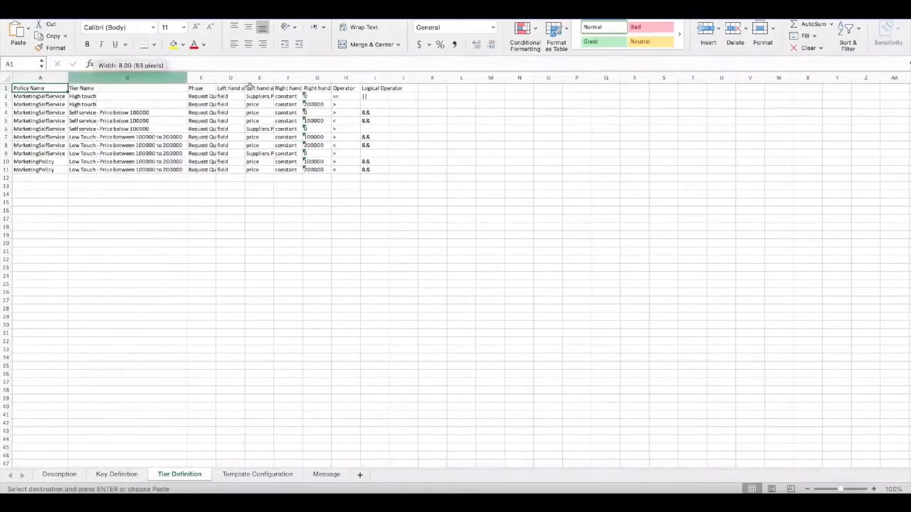
{"action": "double_click", "coordinate": [215, 78]}
{"action": "left_click_drag", "start_coordinate": [213, 78], "coordinate": [404, 79]}
{"action": "double_click", "coordinate": [404, 78]}
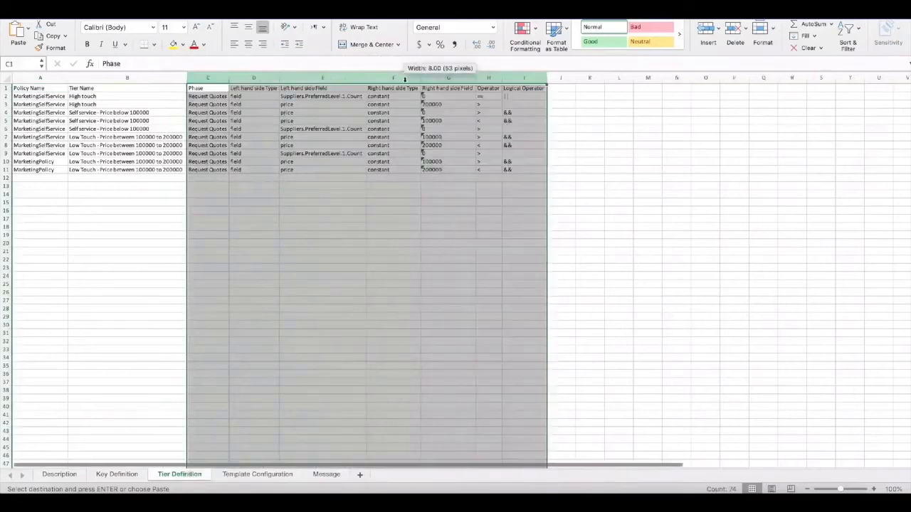
{"action": "left_click", "coordinate": [198, 233]}
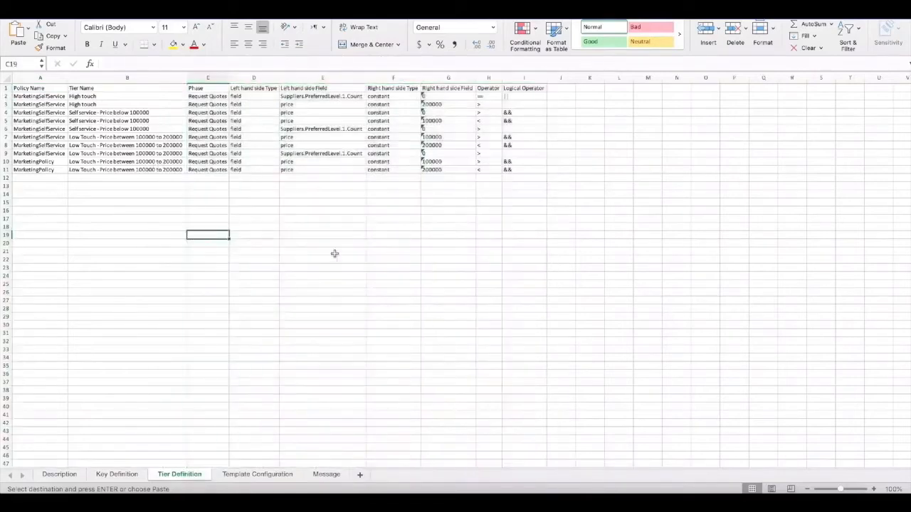
Paste the CateringPolicy name into cells A12 and A13 of the Tier Definition sheet.
{"action": "left_click", "coordinate": [53, 177]}
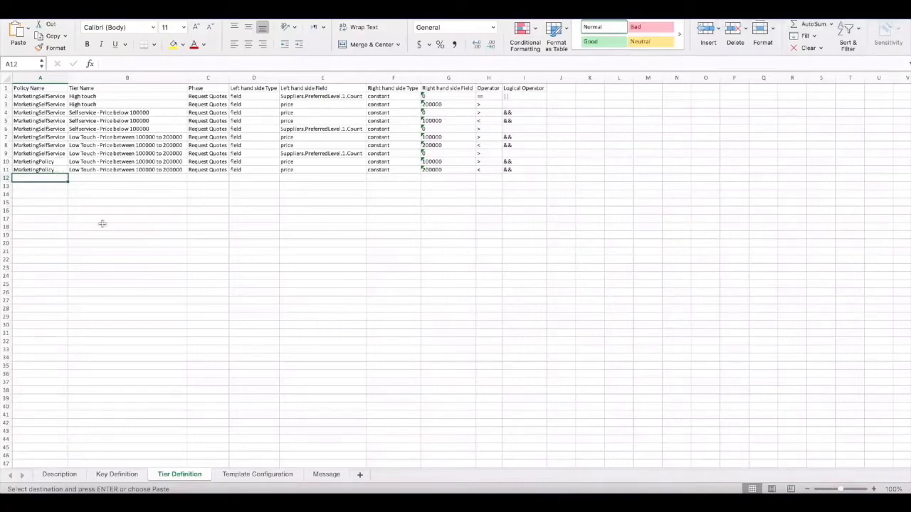
{"action": "key", "text": "ctrl+v"}
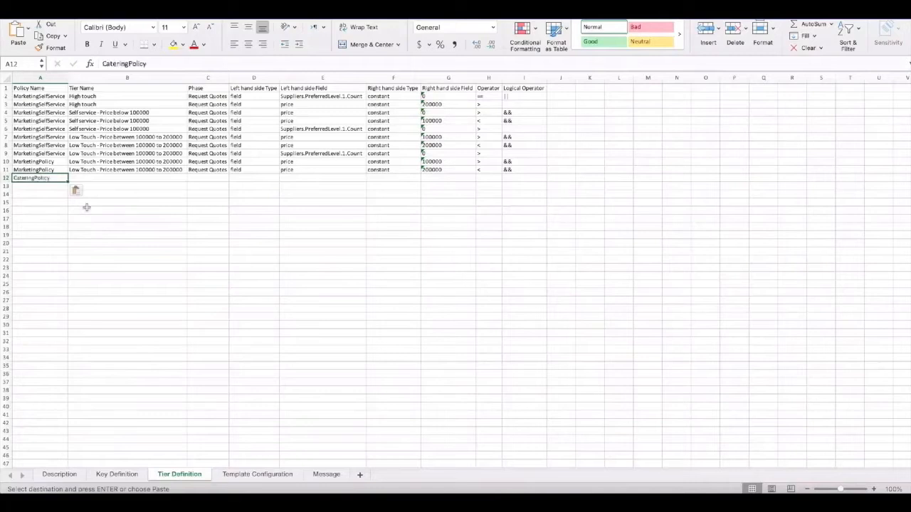
{"action": "left_click", "coordinate": [41, 186]}
{"action": "key", "text": "ctrl+v"}
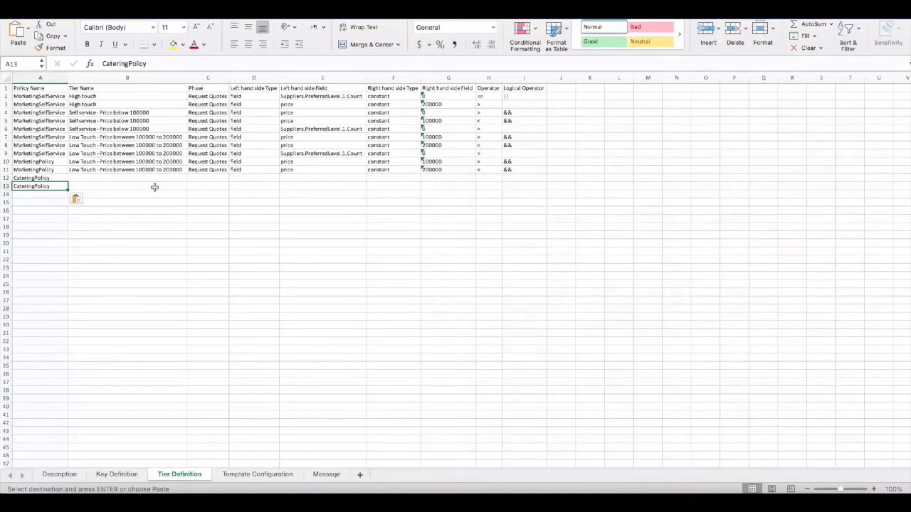
Set the tier name of the first CateringPolicy row, row 12, to Low Touch without any price range text.
{"action": "left_click", "coordinate": [98, 177]}
{"action": "type", "text": "Low T"}
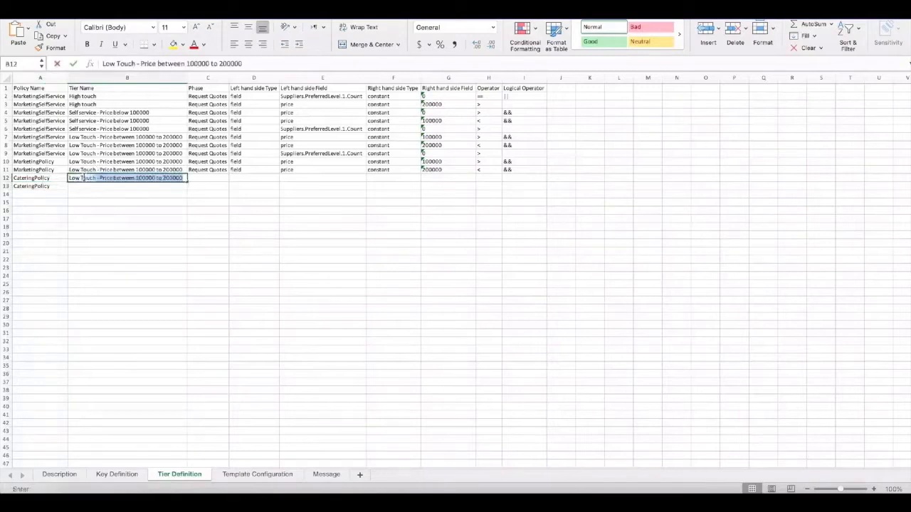
{"action": "key", "text": "Tab"}
{"action": "left_click", "coordinate": [99, 178]}
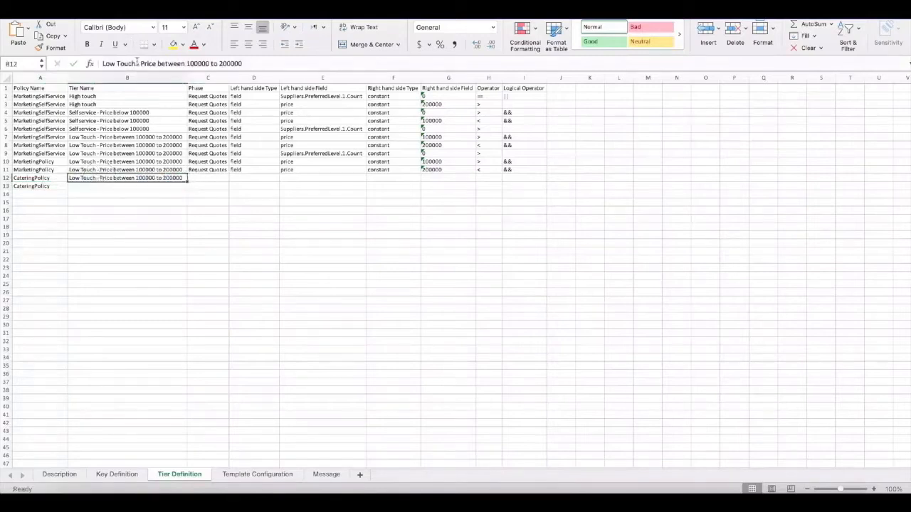
{"action": "left_click_drag", "start_coordinate": [137, 63], "coordinate": [242, 63]}
{"action": "key", "text": "BackSpace"}
Set the phase in row 12 to Request Quotes and the left hand side type to field.
{"action": "left_click", "coordinate": [211, 184]}
{"action": "left_click", "coordinate": [212, 179]}
{"action": "type", "text": "Request Quotes"}
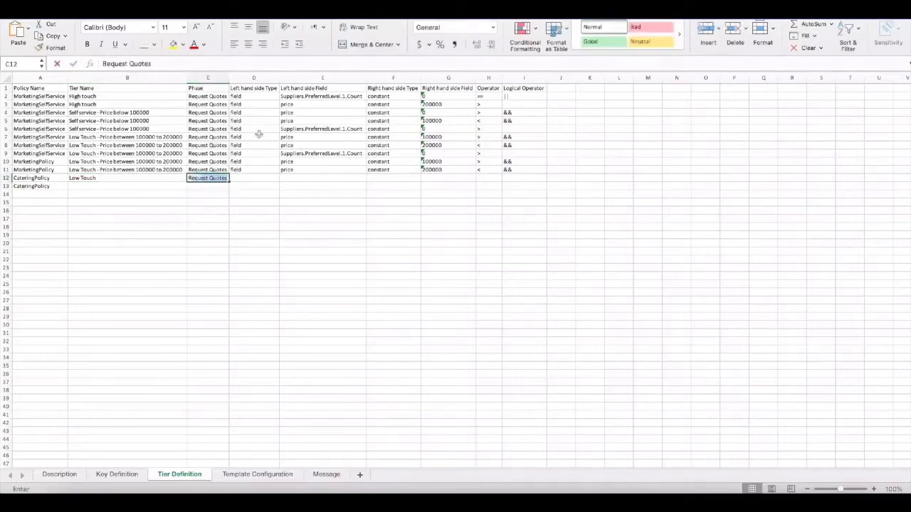
{"action": "key", "text": "Tab"}
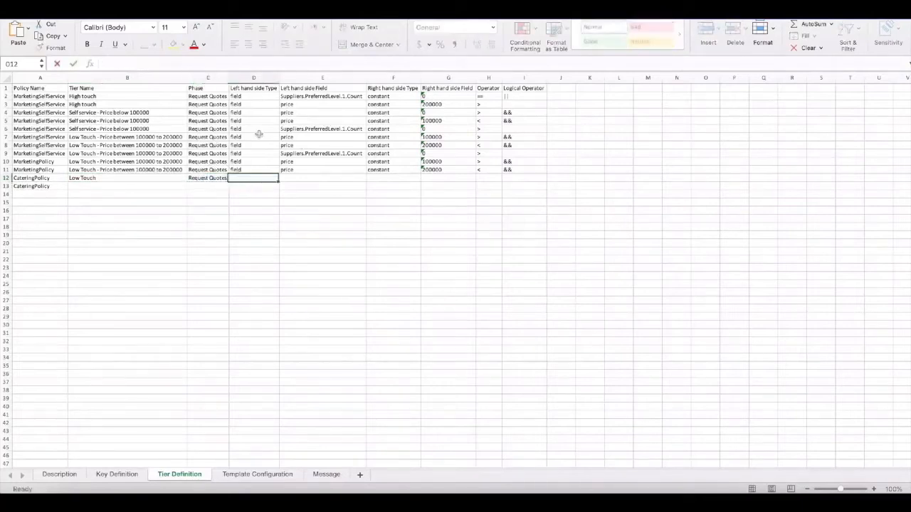
{"action": "type", "text": "field"}
{"action": "key", "text": "Tab"}
Set the left hand side field in row 12 to price and the right hand side type to constant.
{"action": "type", "text": "p"}
{"action": "key", "text": "Tab"}
{"action": "type", "text": "c"}
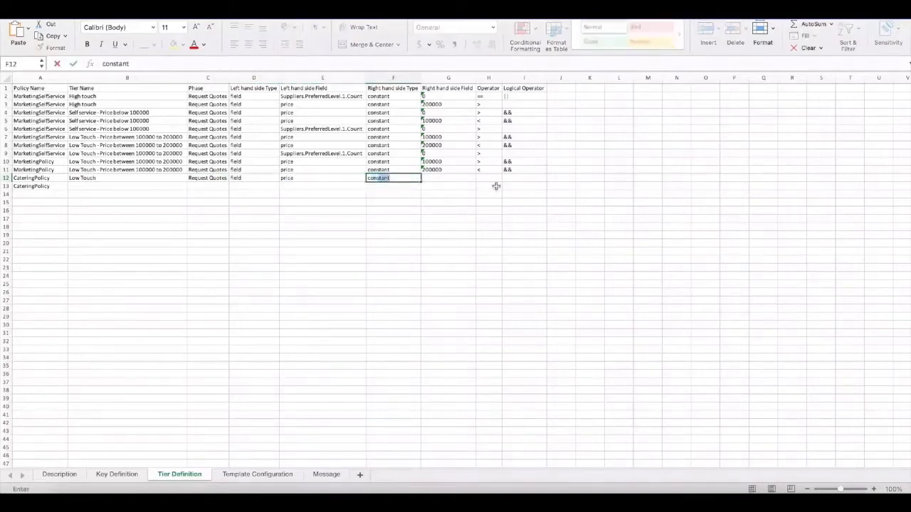
{"action": "key", "text": "Tab"}
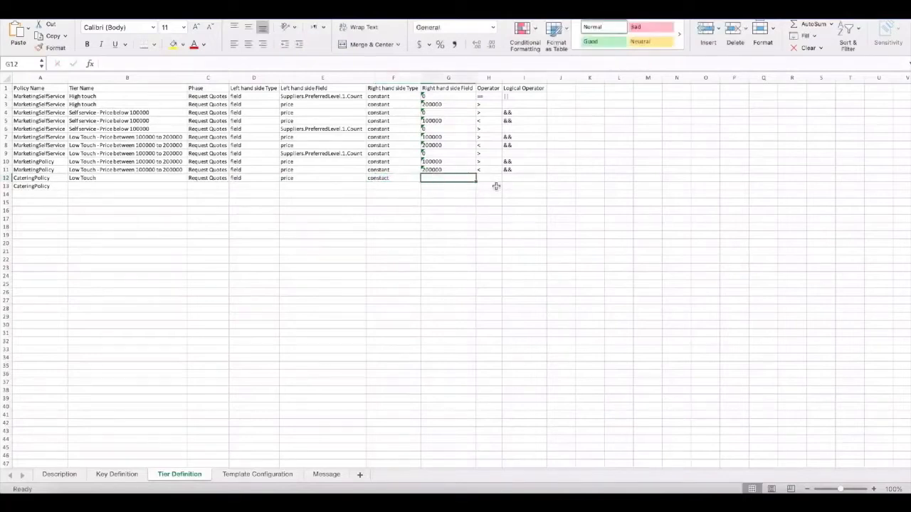
Enter 1000000 as the right hand side field value in row 12.
{"action": "type", "text": "100000"}
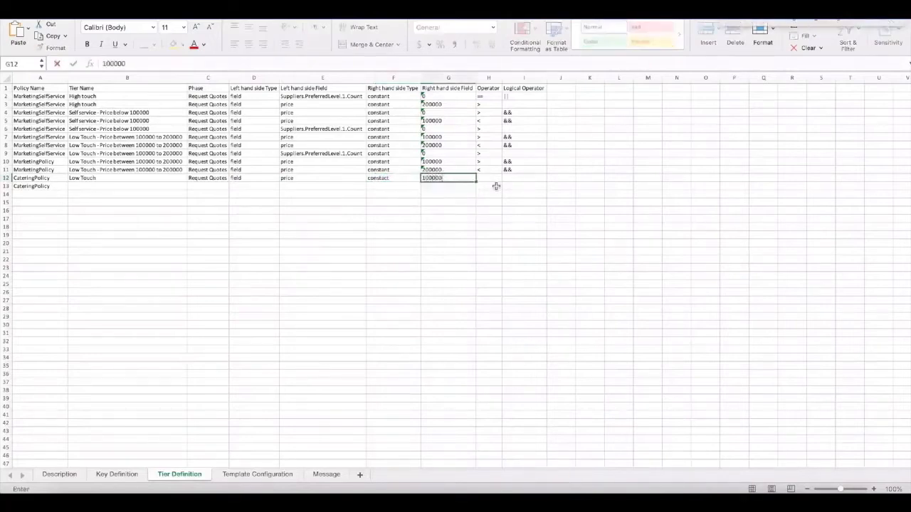
{"action": "type", "text": "0"}
{"action": "left_click", "coordinate": [487, 179]}
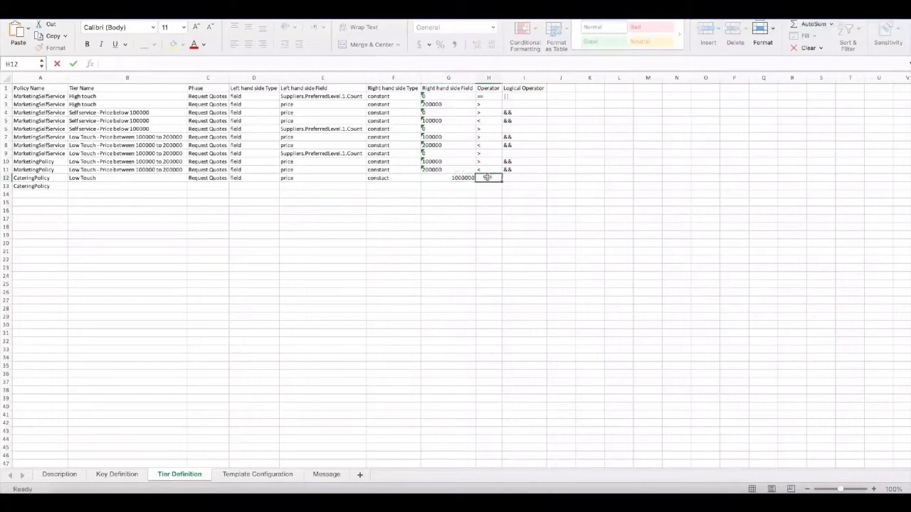
Set the operator in row 12 to < and the tier name of the CateringPolicy in row 13 to High Touch.
{"action": "type", "text": "<"}
{"action": "key", "text": "Tab"}
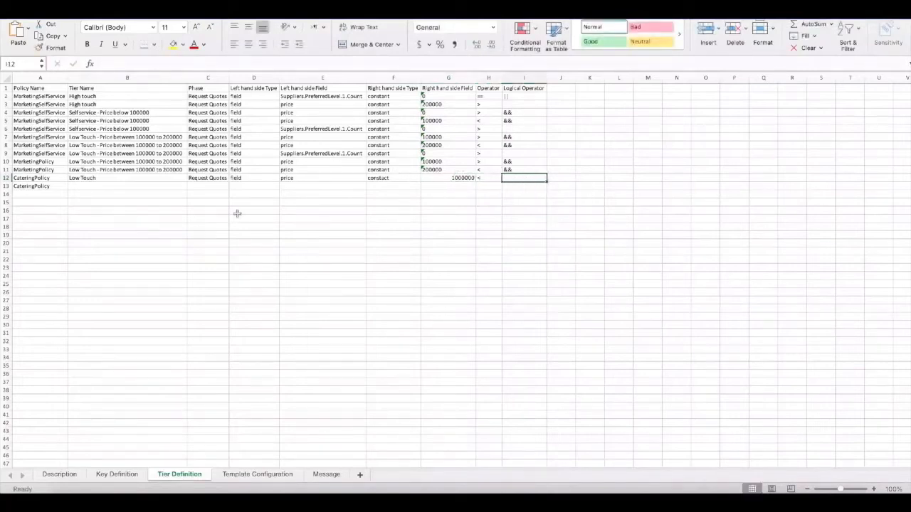
{"action": "left_click", "coordinate": [85, 187]}
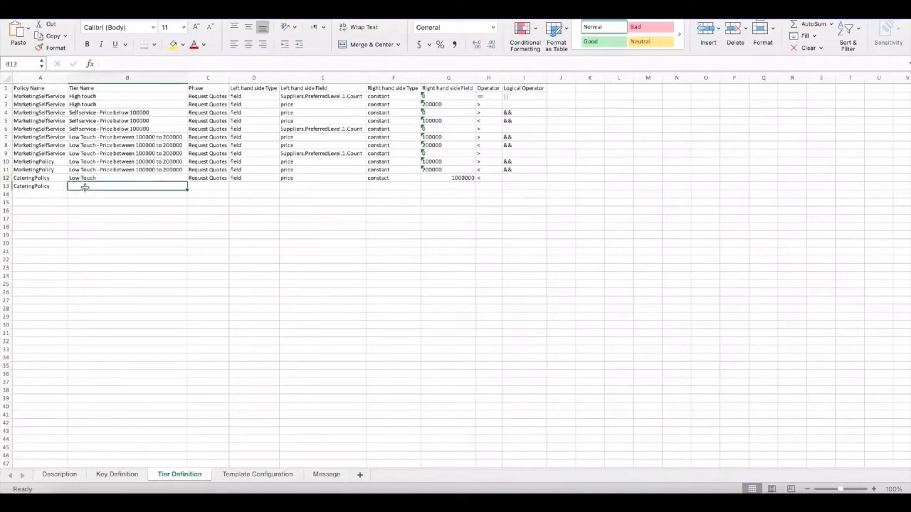
{"action": "type", "text": "High"}
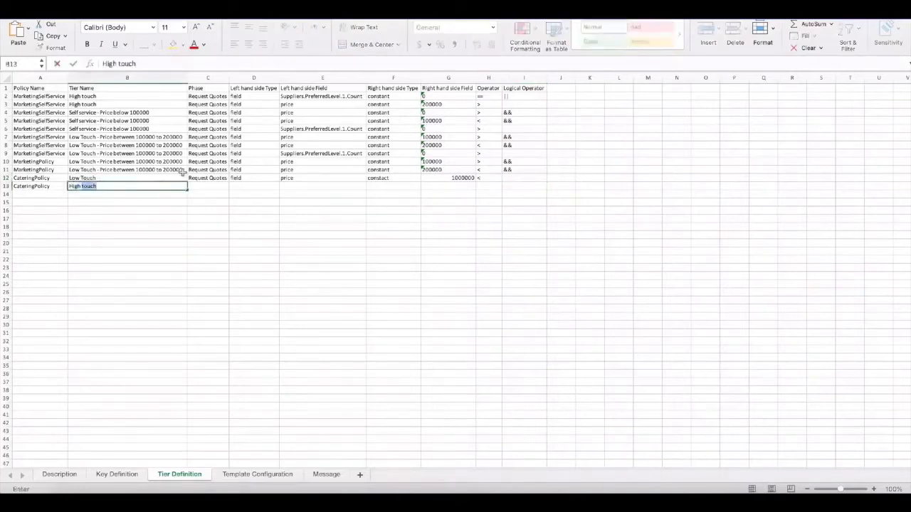
{"action": "type", "text": " Touch"}
{"action": "key", "text": "Tab"}
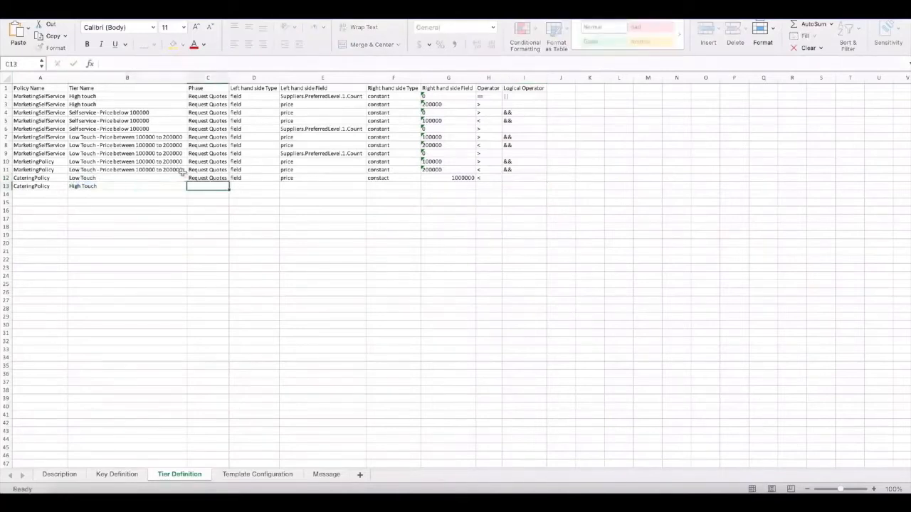
Fill row 13 with the phase Request Quotes, left hand side type field and left hand side field price.
{"action": "type", "text": "Request Quotes"}
{"action": "key", "text": "Tab"}
{"action": "type", "text": "f"}
{"action": "key", "text": "Tab"}
{"action": "type", "text": "p"}
{"action": "key", "text": "Tab"}
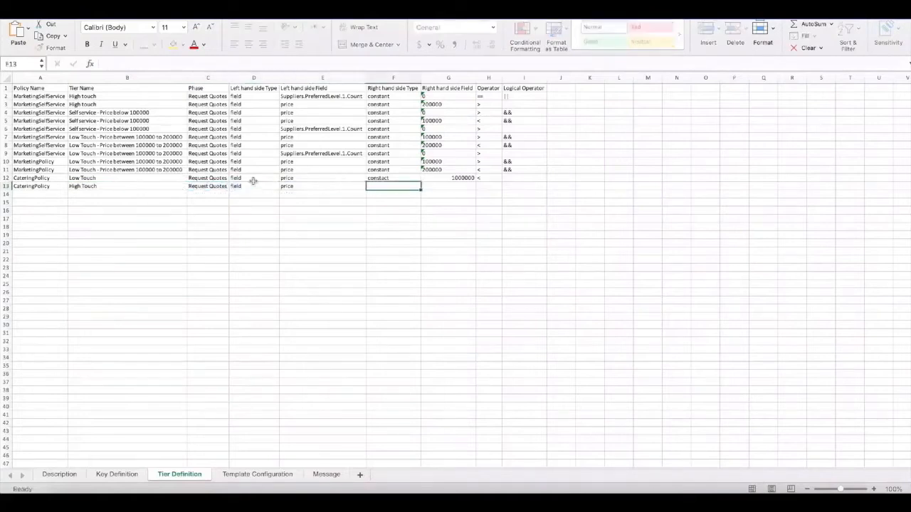
Set the right hand side type in row 13 to constant and replace the misspelled type in row 12 with constant.
{"action": "type", "text": "constant"}
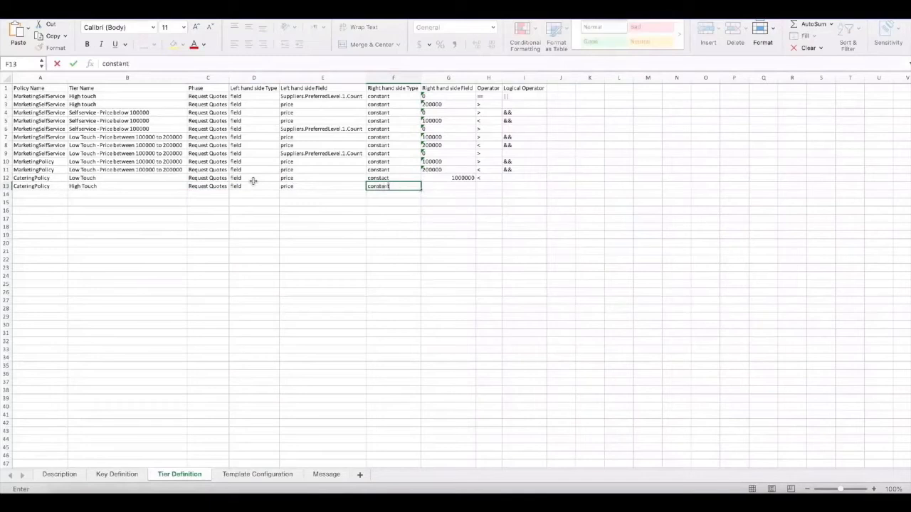
{"action": "key", "text": "Return"}
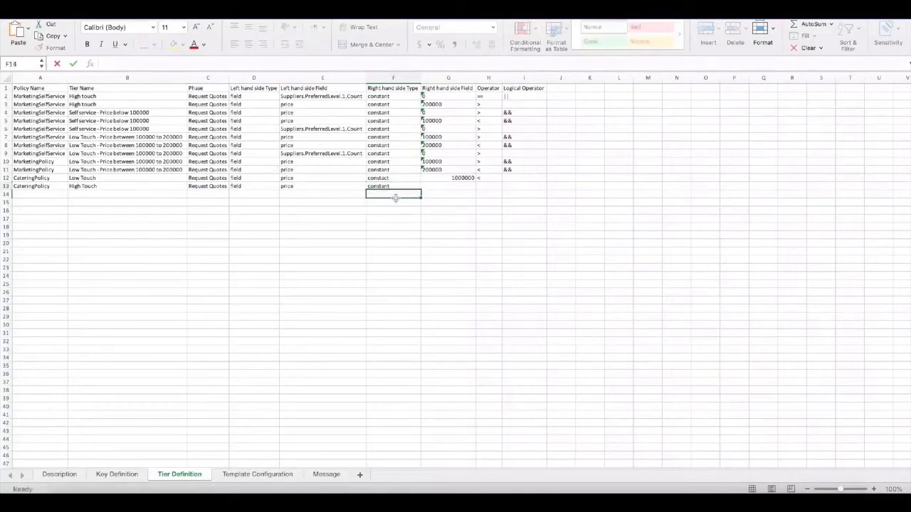
{"action": "left_click", "coordinate": [395, 185]}
{"action": "key", "text": "super+c"}
{"action": "left_click", "coordinate": [436, 189]}
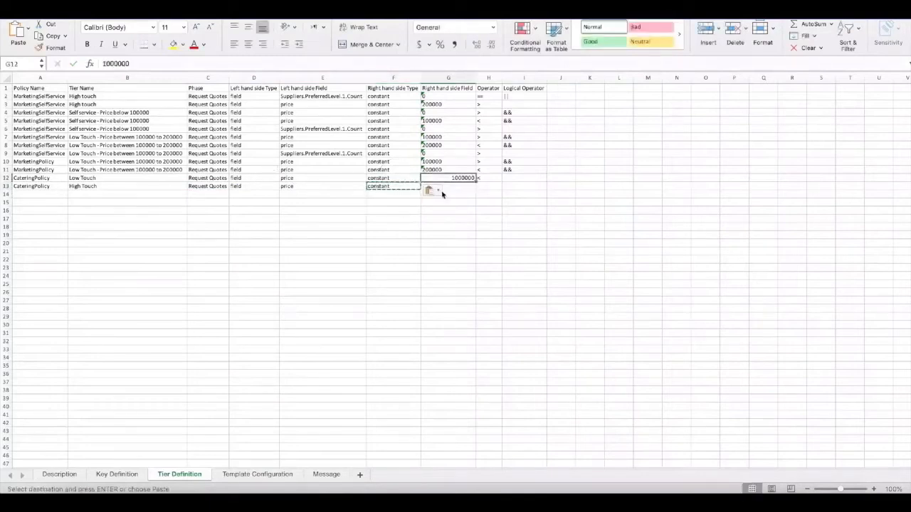
{"action": "key", "text": "Escape"}
Enter 1000000 as the right hand side field value in row 13 with the operator >.
{"action": "left_click", "coordinate": [467, 179]}
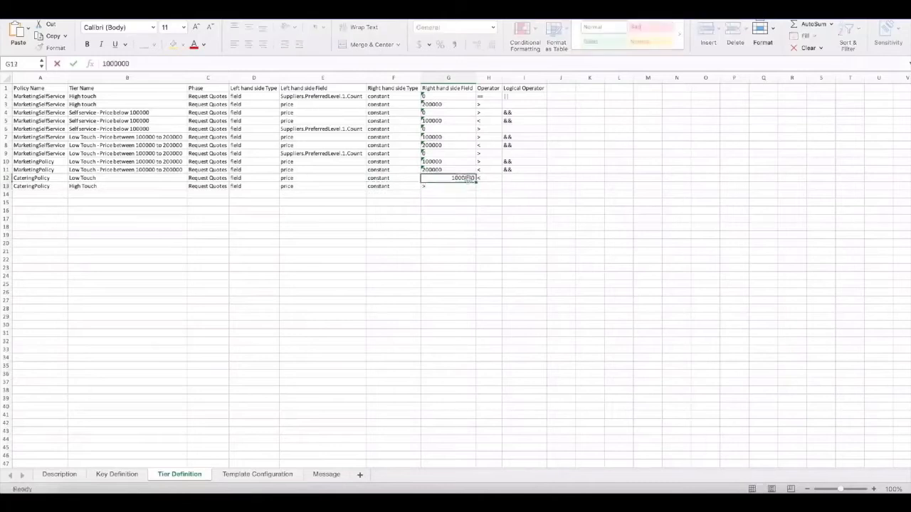
{"action": "left_click", "coordinate": [463, 186]}
{"action": "type", "text": "1000000"}
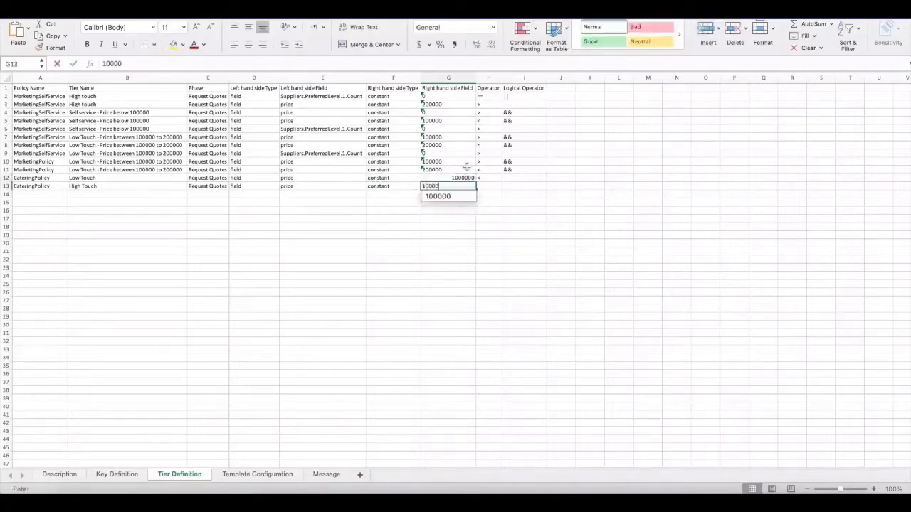
{"action": "key", "text": "Tab"}
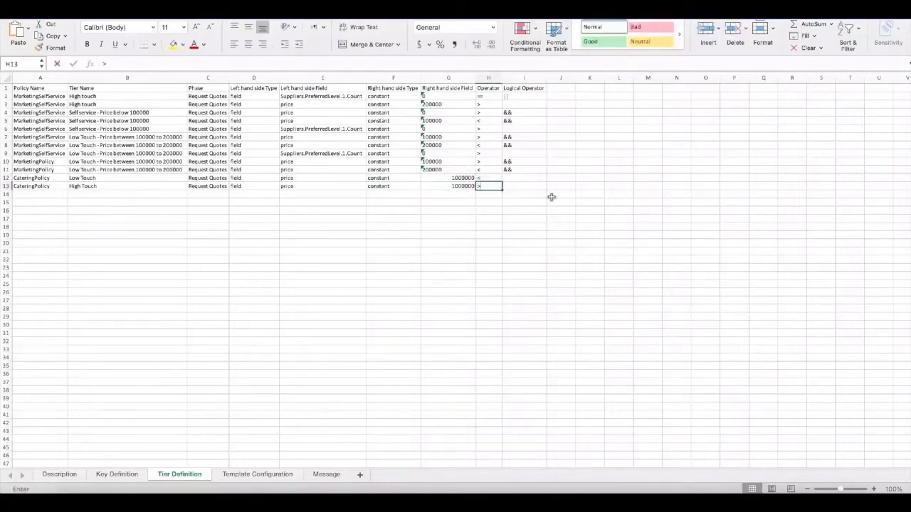
{"action": "left_click", "coordinate": [362, 210]}
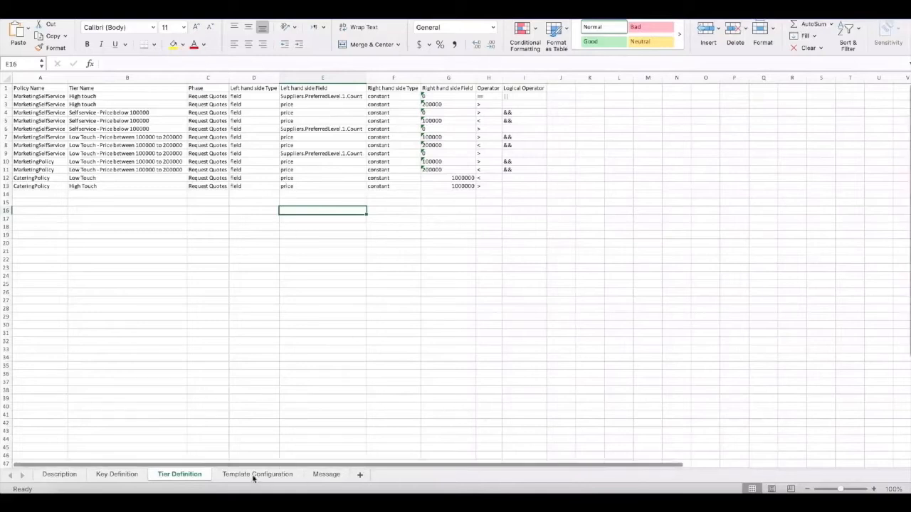
Rename the tier in row 12 to Catering Low Touch.
{"action": "left_click", "coordinate": [50, 187]}
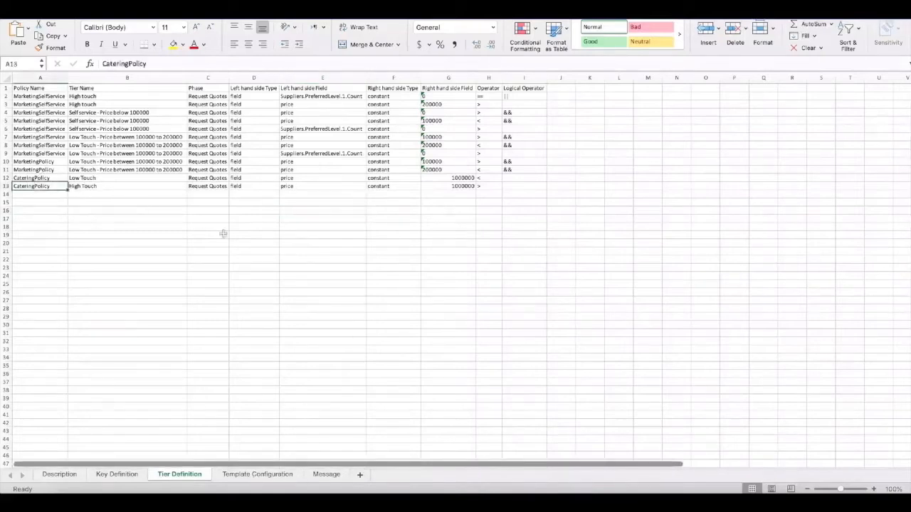
{"action": "key", "text": "super+c"}
{"action": "left_click", "coordinate": [84, 179]}
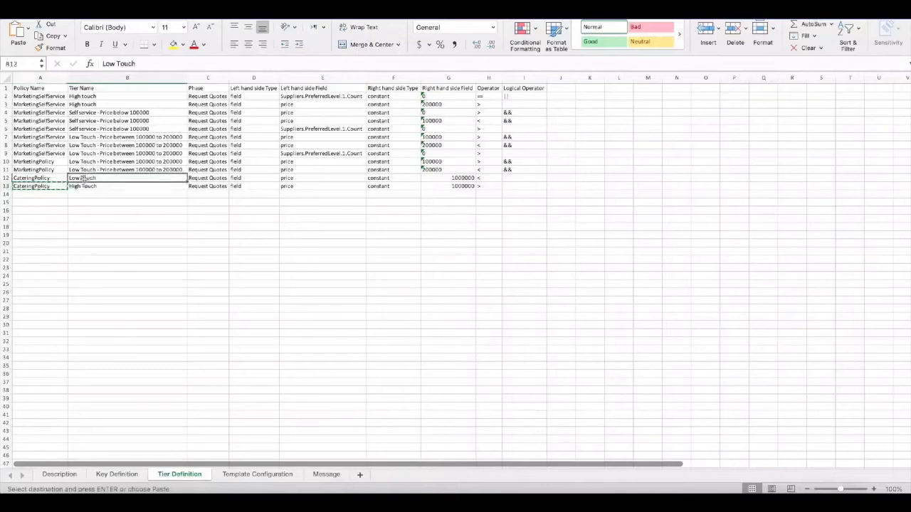
{"action": "left_click", "coordinate": [103, 64]}
{"action": "type", "text": "Catering"}
{"action": "key", "text": "Return"}
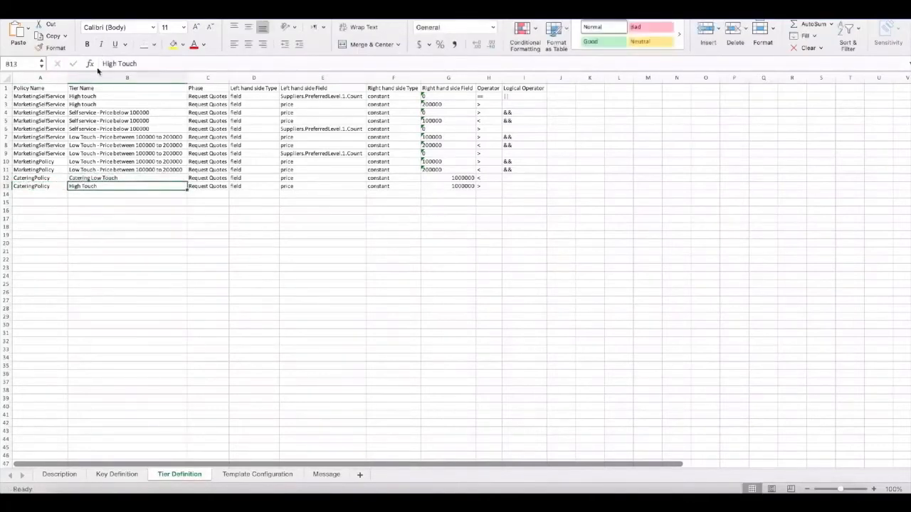
Rename the tier in row 13 to Catering High Touch.
{"action": "left_click", "coordinate": [101, 63]}
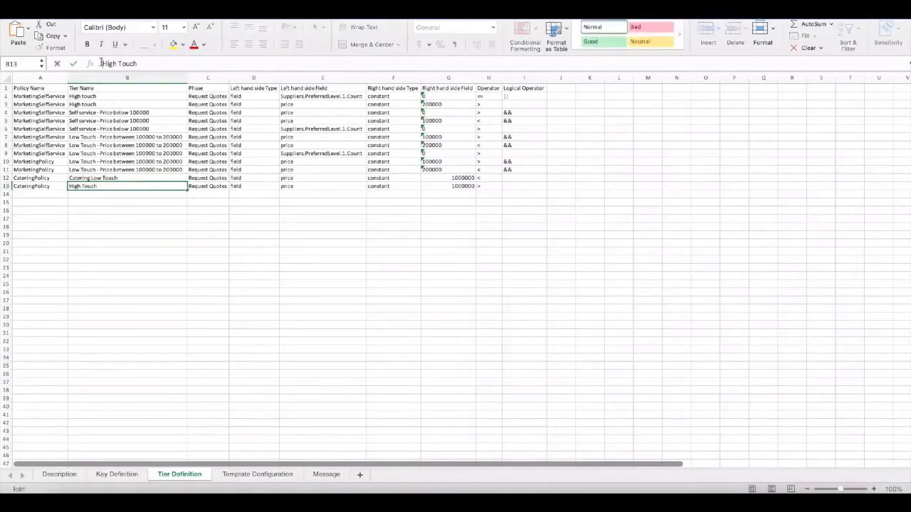
{"action": "type", "text": "Cart"}
{"action": "key", "text": "BackSpace"}
{"action": "key", "text": "BackSpace"}
{"action": "type", "text": "tering"}
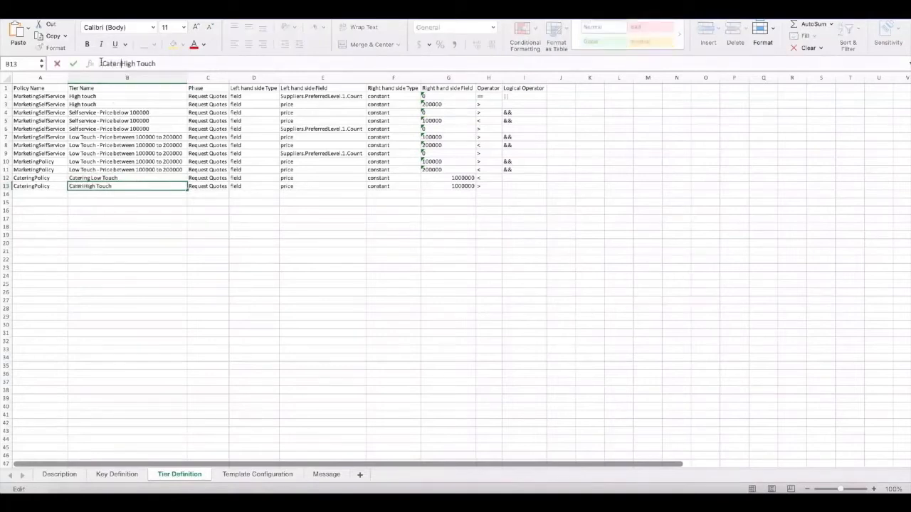
{"action": "left_click", "coordinate": [226, 218]}
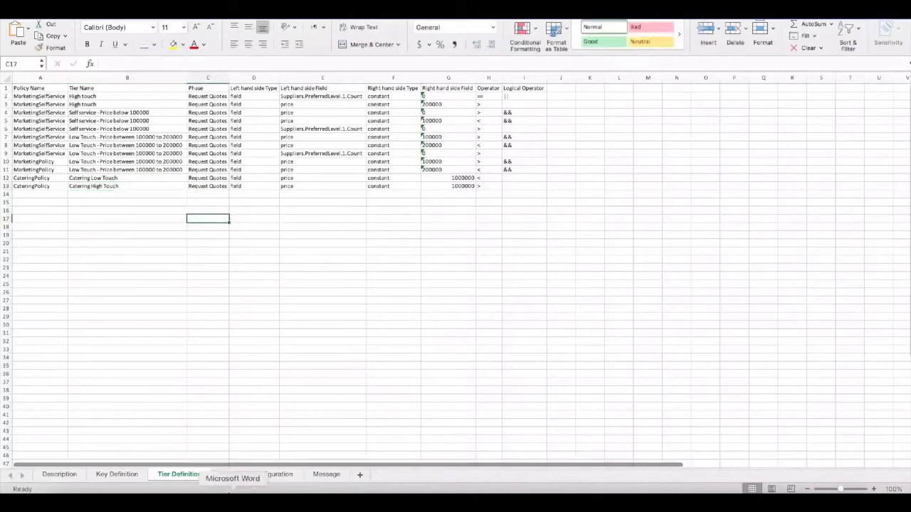
Add CateringPolicy as the policy name in rows 6 and 7 of the Template Configuration sheet.
{"action": "left_click", "coordinate": [288, 474]}
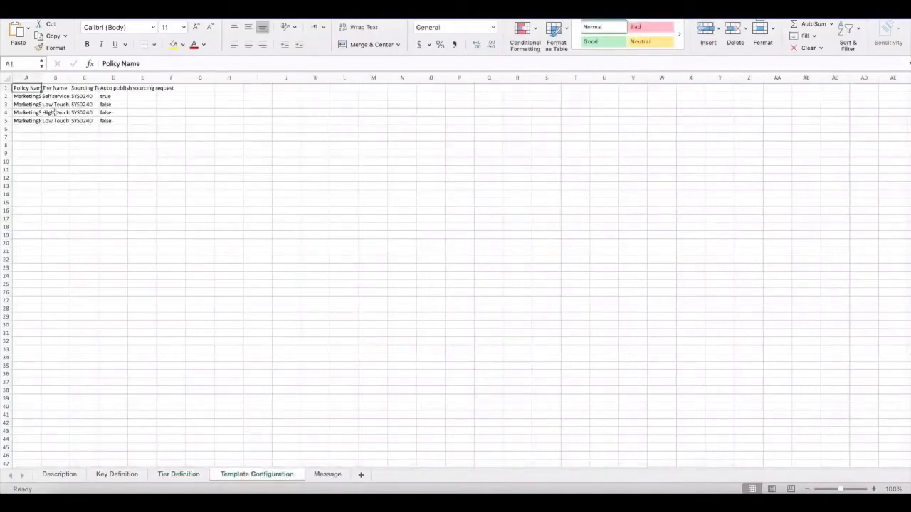
{"action": "left_click", "coordinate": [23, 129]}
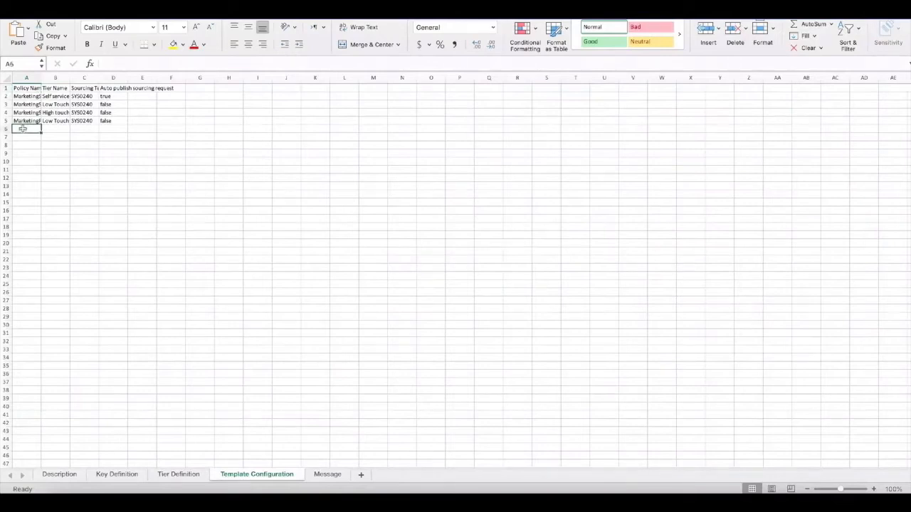
{"action": "type", "text": "CateringPolicy"}
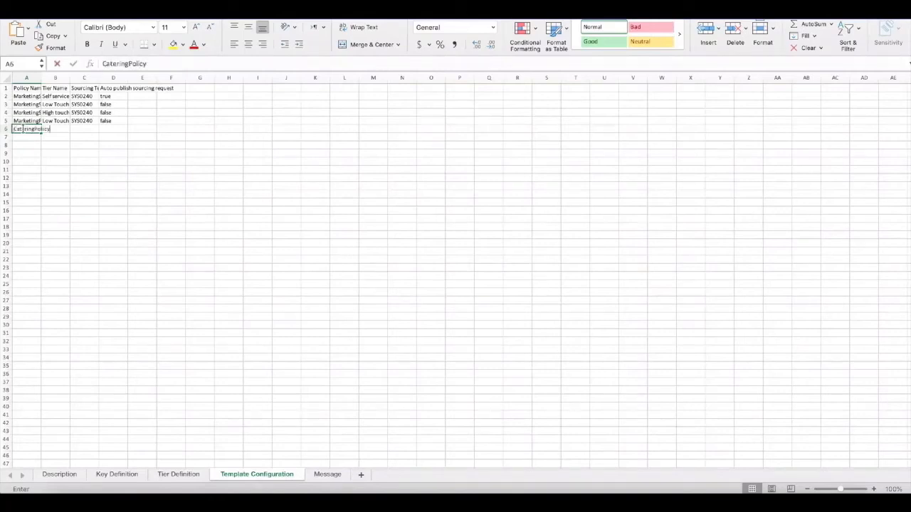
{"action": "key", "text": "Return"}
{"action": "key", "text": "super+v"}
Fit the Tier Name column to its content and enter Catering Low Touch in row 6 and Catering High Touch in row 7.
{"action": "left_click", "coordinate": [94, 131]}
{"action": "double_click", "coordinate": [70, 78]}
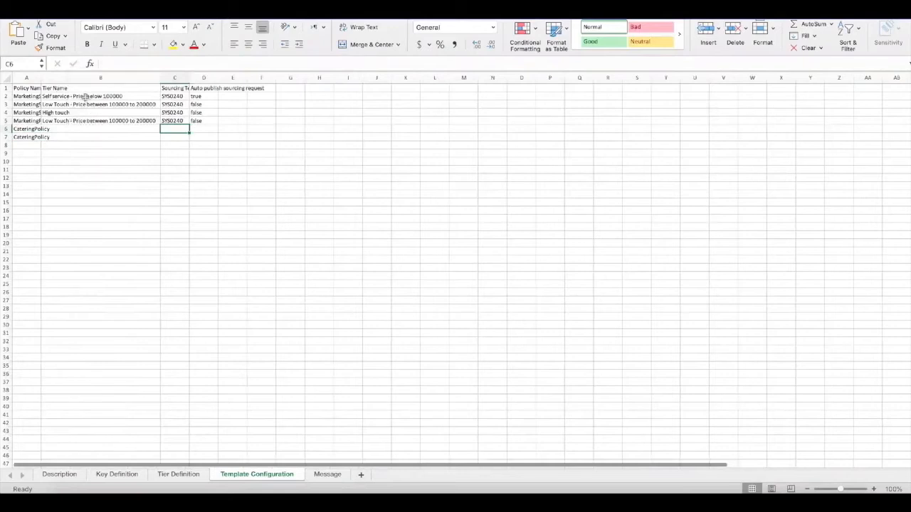
{"action": "left_click", "coordinate": [73, 128]}
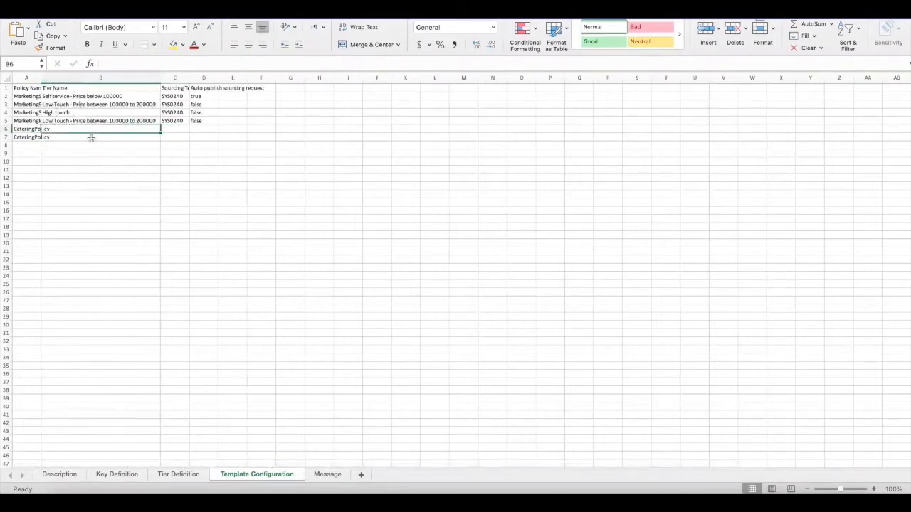
{"action": "type", "text": "Catering Low Touch"}
{"action": "key", "text": "Return"}
{"action": "type", "text": "CA"}
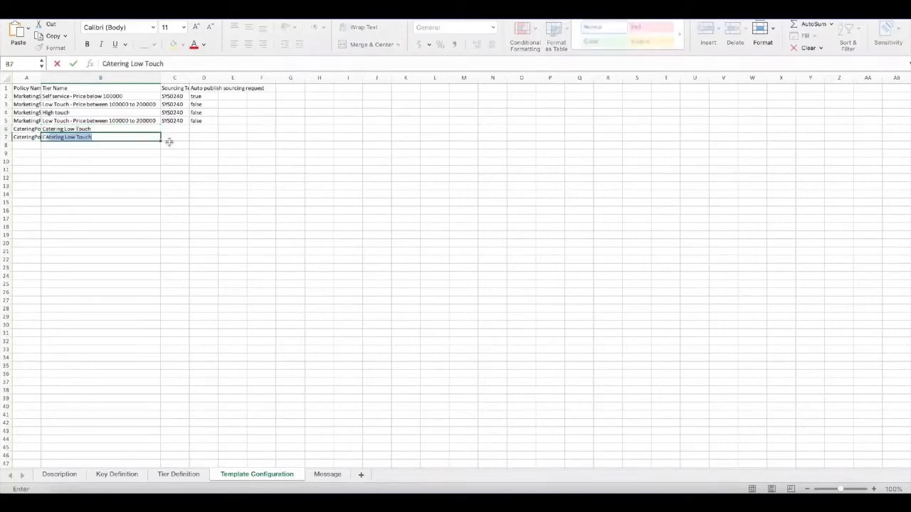
{"action": "type", "text": "t"}
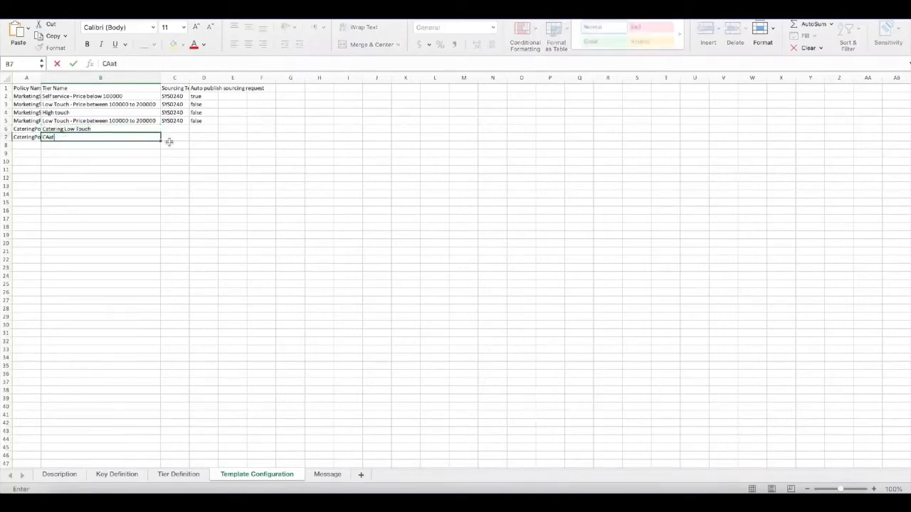
{"action": "type", "text": "eatering High Touch"}
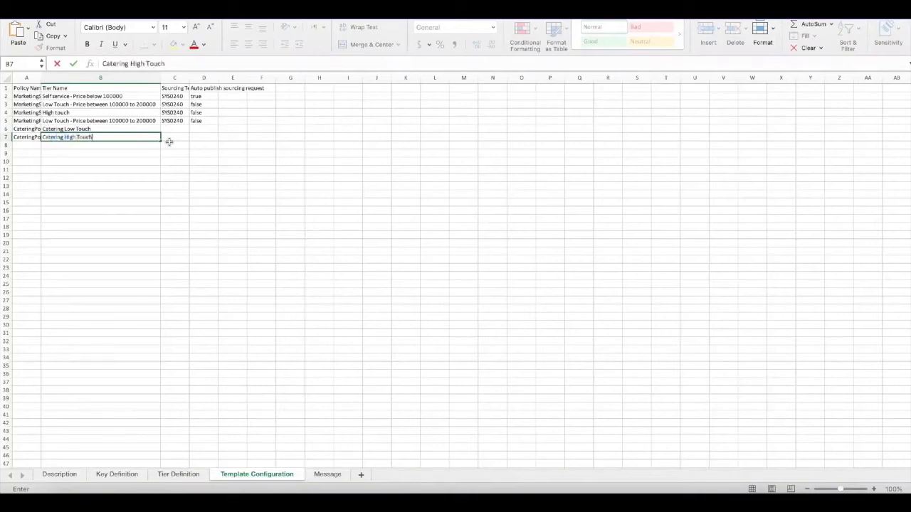
Compare the catering tier names with the Tier Definition sheet and fit the Sourcing Template Name column on Template Configuration to its content.
{"action": "left_click", "coordinate": [191, 479]}
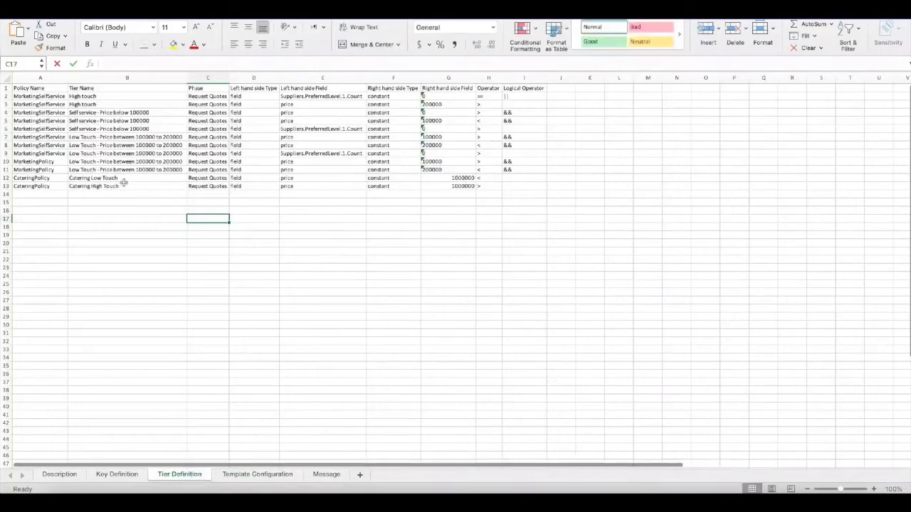
{"action": "left_click_drag", "start_coordinate": [121, 178], "coordinate": [121, 187]}
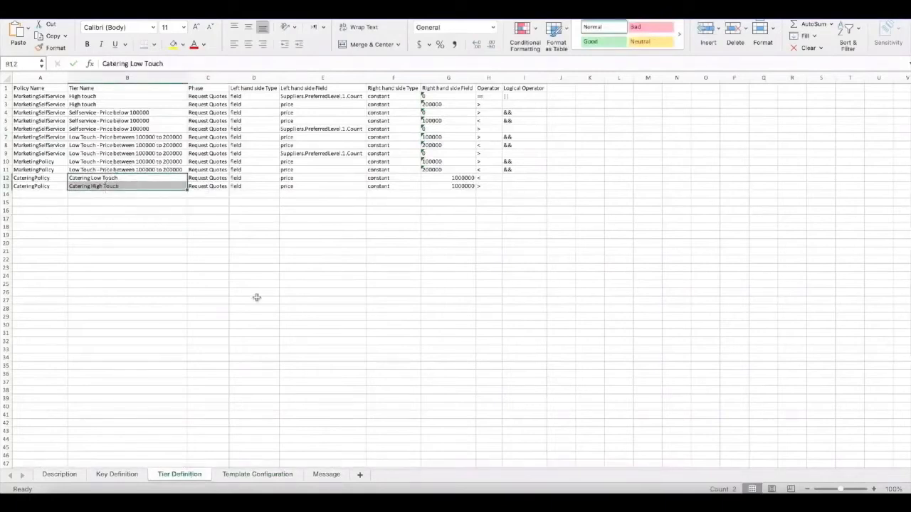
{"action": "left_click", "coordinate": [256, 474]}
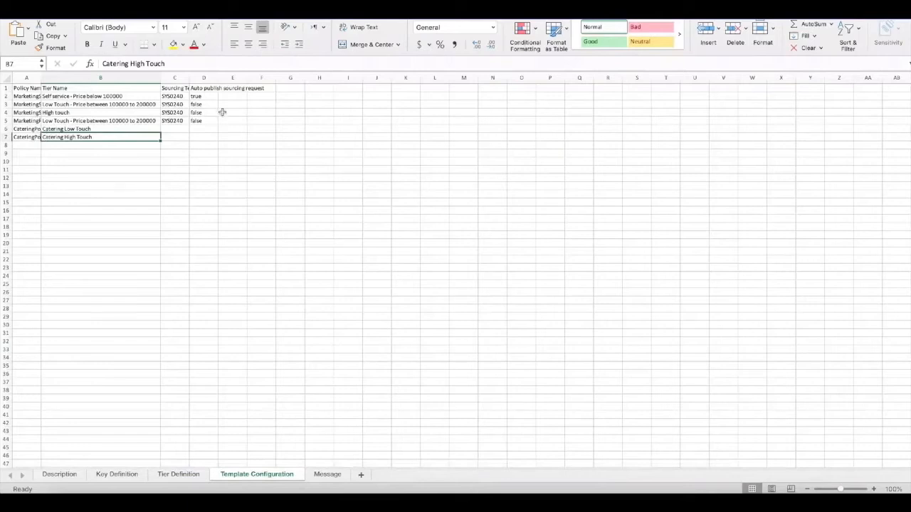
{"action": "double_click", "coordinate": [189, 76]}
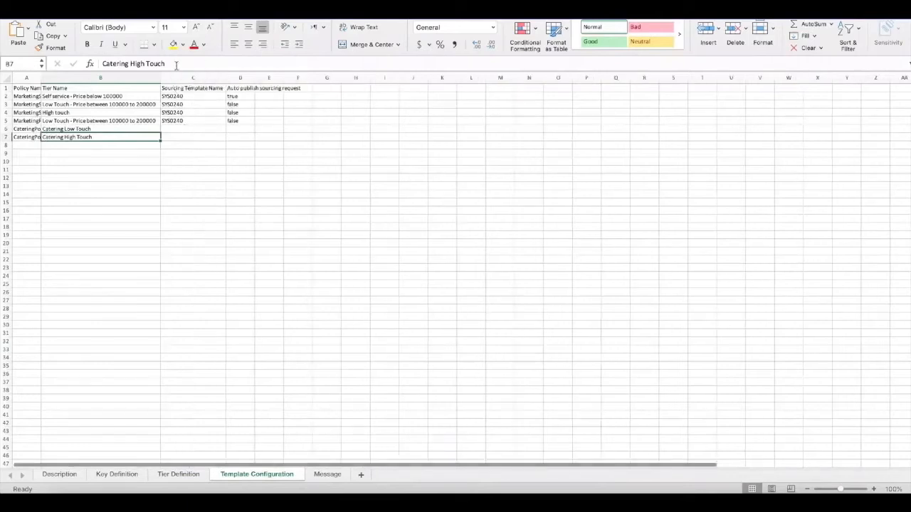
{"action": "left_click", "coordinate": [206, 88]}
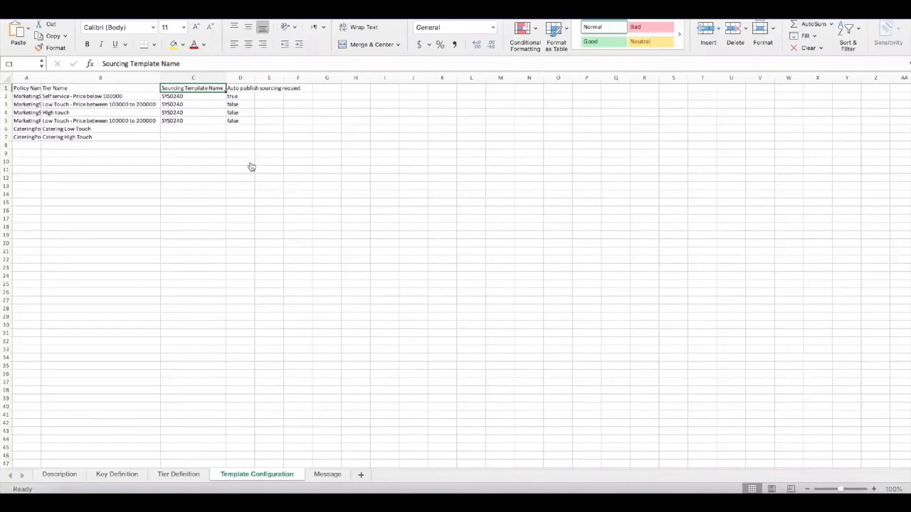
Switch to SAP Ariba and open the Guided Buying Quote template from the Guided Buying Templates folder to look up its ID.
{"action": "key", "text": "super+Tab"}
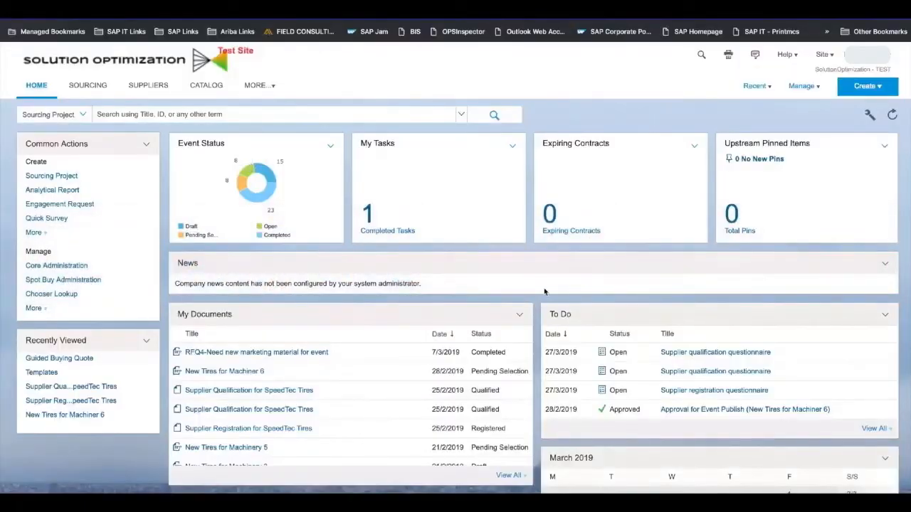
{"action": "left_click", "coordinate": [807, 85]}
{"action": "left_click", "coordinate": [844, 232]}
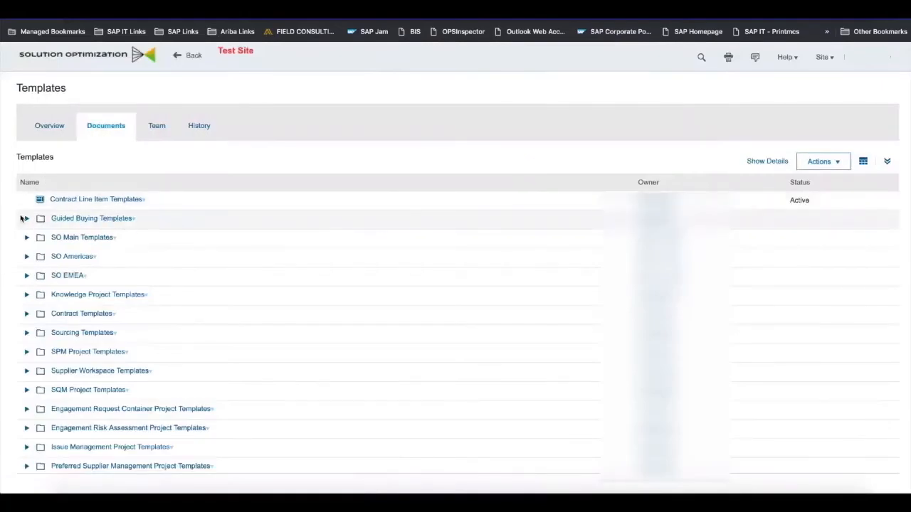
{"action": "left_click", "coordinate": [27, 219]}
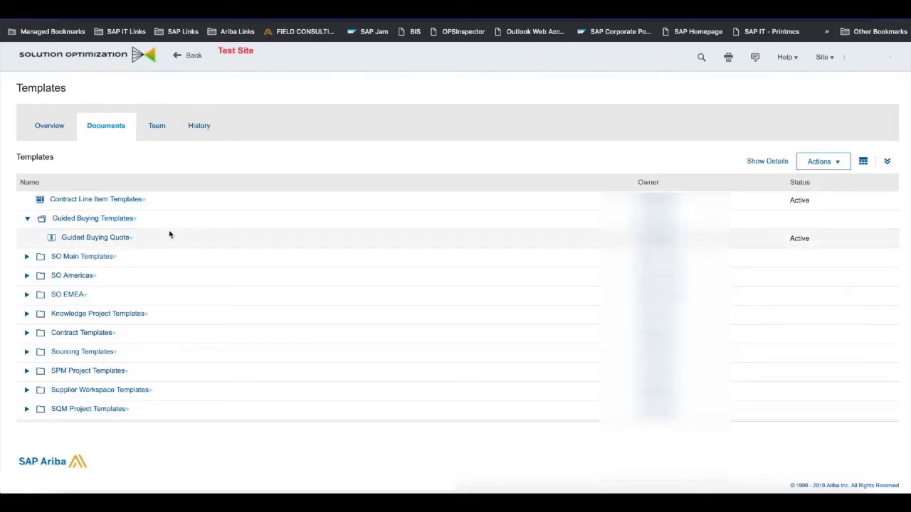
{"action": "left_click", "coordinate": [59, 238]}
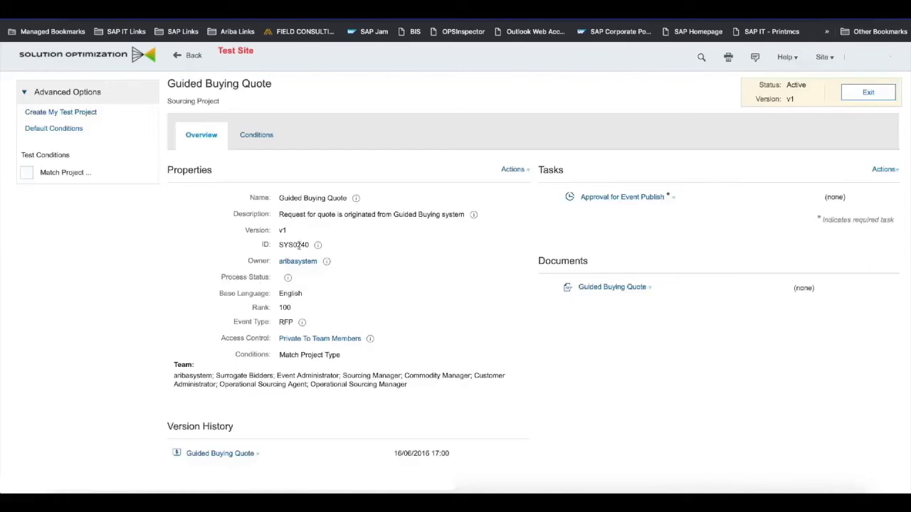
Copy the template ID SYS0240 from the Guided Buying Quote properties and paste it as the row 6 Sourcing Template Name in Excel.
{"action": "left_click_drag", "start_coordinate": [280, 244], "coordinate": [307, 244]}
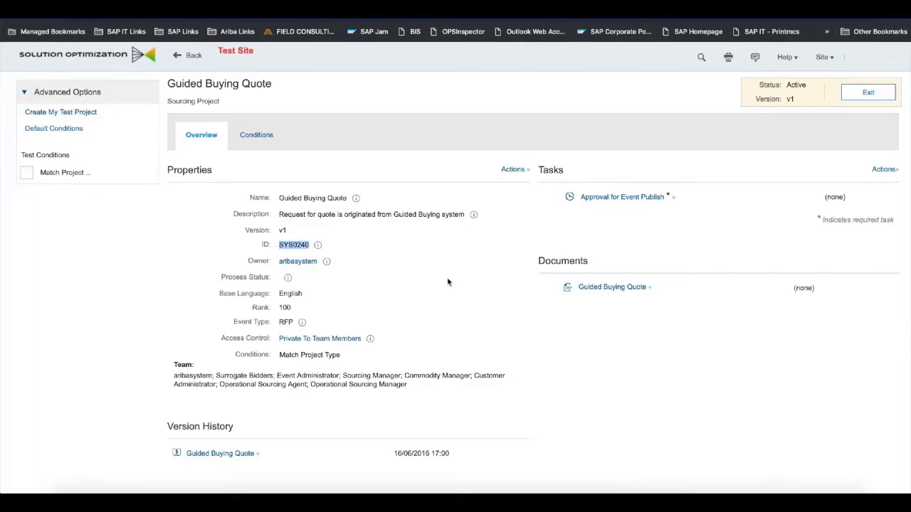
{"action": "key", "text": "super+Tab"}
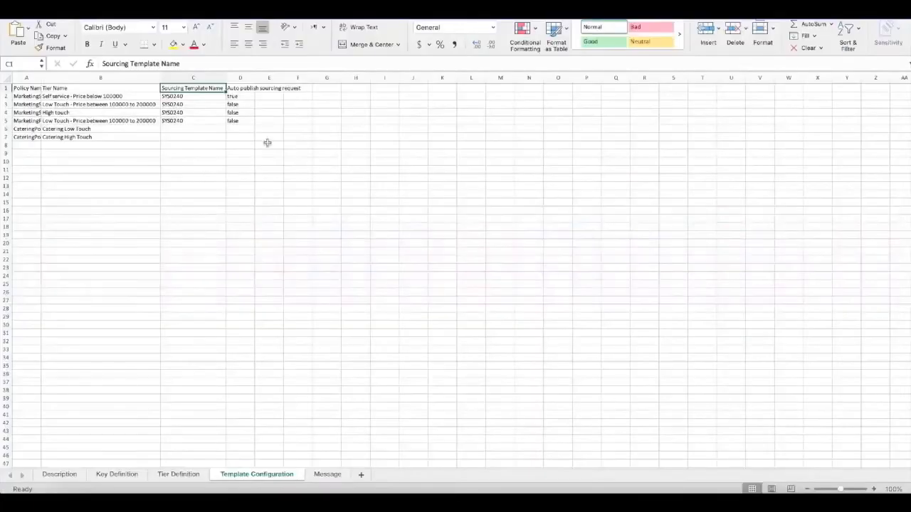
{"action": "left_click", "coordinate": [191, 128]}
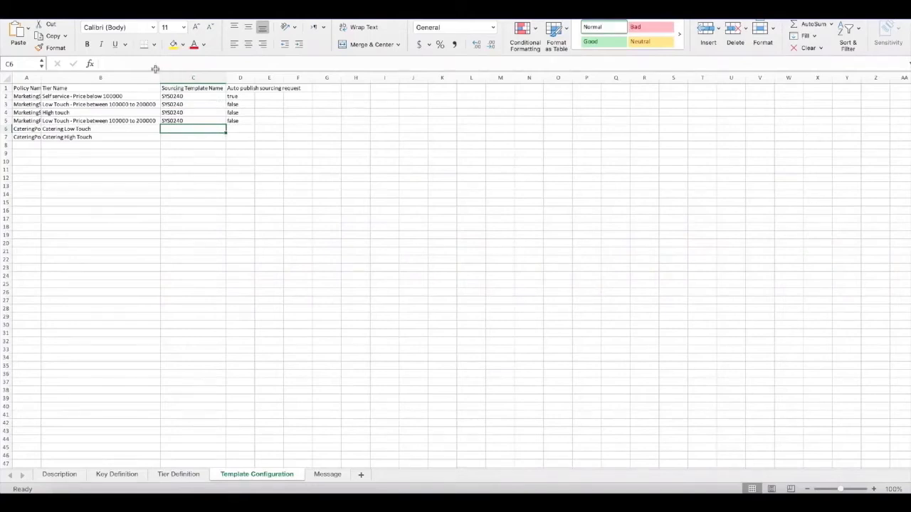
{"action": "key", "text": "super+v"}
Copy SYS0240 from row 5 of the Sourcing Template Name column and paste it into rows 6 and 7.
{"action": "double_click", "coordinate": [182, 121]}
{"action": "double_click", "coordinate": [182, 121]}
{"action": "key", "text": "super+c"}
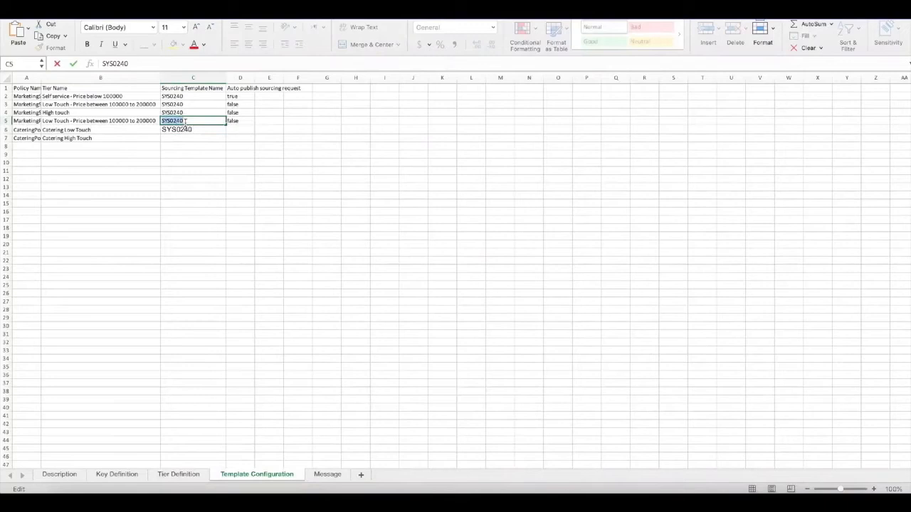
{"action": "left_click", "coordinate": [190, 131]}
{"action": "double_click", "coordinate": [157, 61]}
{"action": "key", "text": "super+v"}
{"action": "key", "text": "Return"}
{"action": "key", "text": "super+v"}
Set Auto publish sourcing request to true for Catering Low Touch and false for Catering High Touch.
{"action": "left_click", "coordinate": [262, 129]}
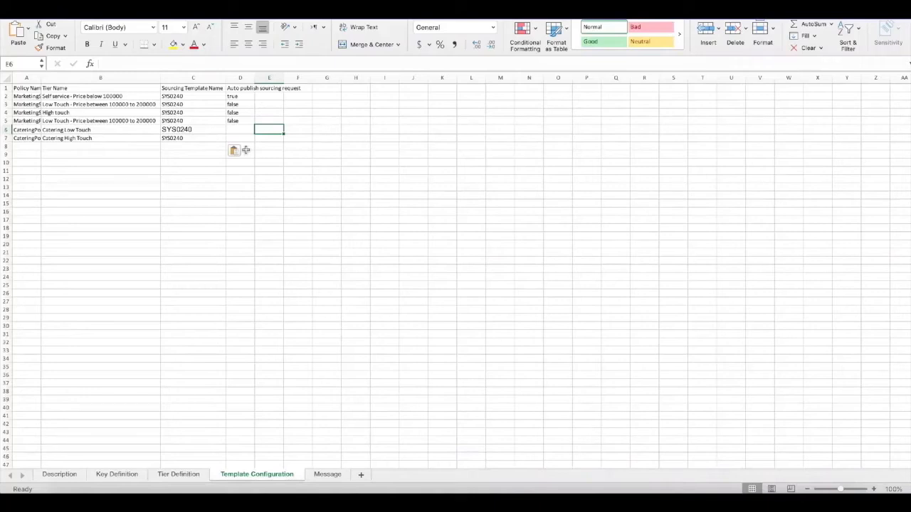
{"action": "left_click", "coordinate": [235, 129]}
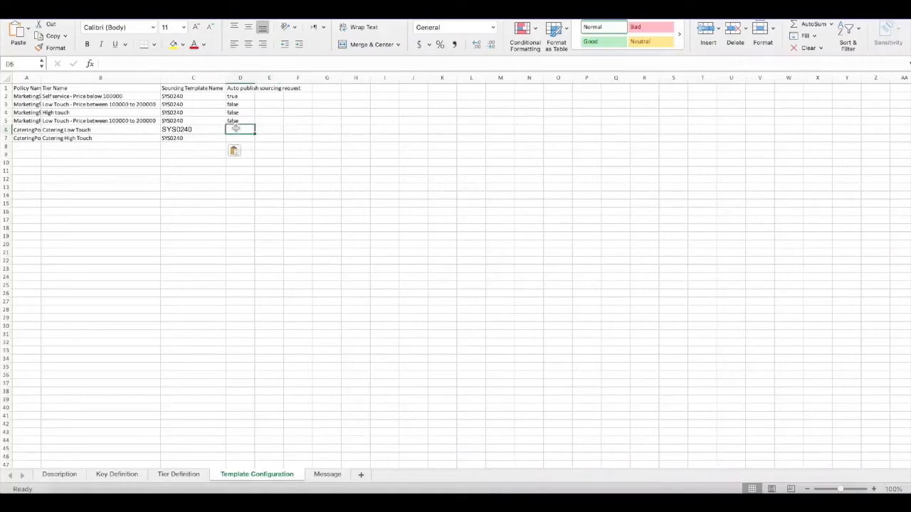
{"action": "type", "text": "rue"}
{"action": "key", "text": "Return"}
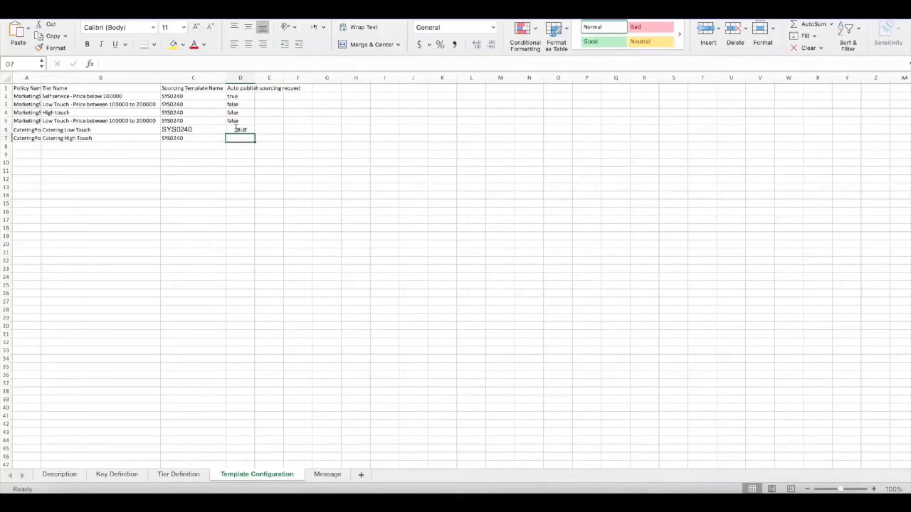
{"action": "type", "text": "false"}
{"action": "key", "text": "Return"}
Open the Message sheet and fit columns A through G to their content.
{"action": "left_click", "coordinate": [329, 475]}
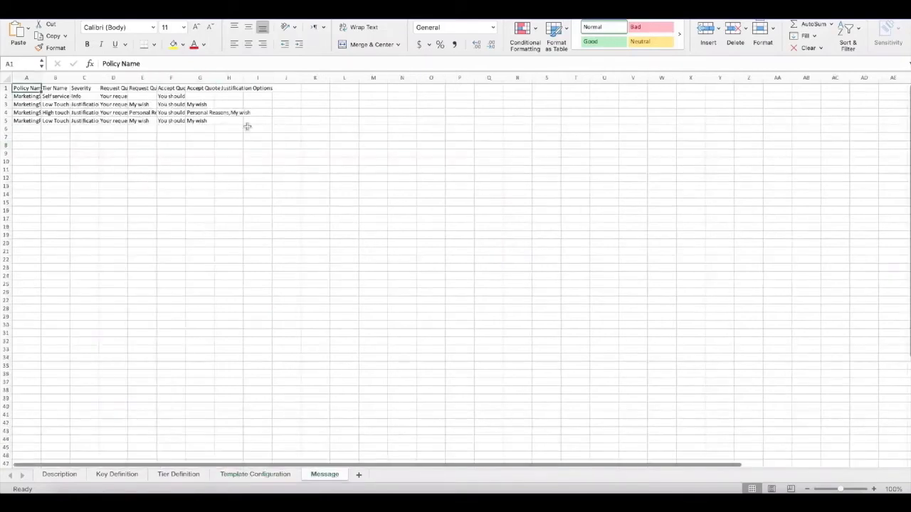
{"action": "left_click_drag", "start_coordinate": [21, 80], "coordinate": [210, 77]}
{"action": "double_click", "coordinate": [214, 77]}
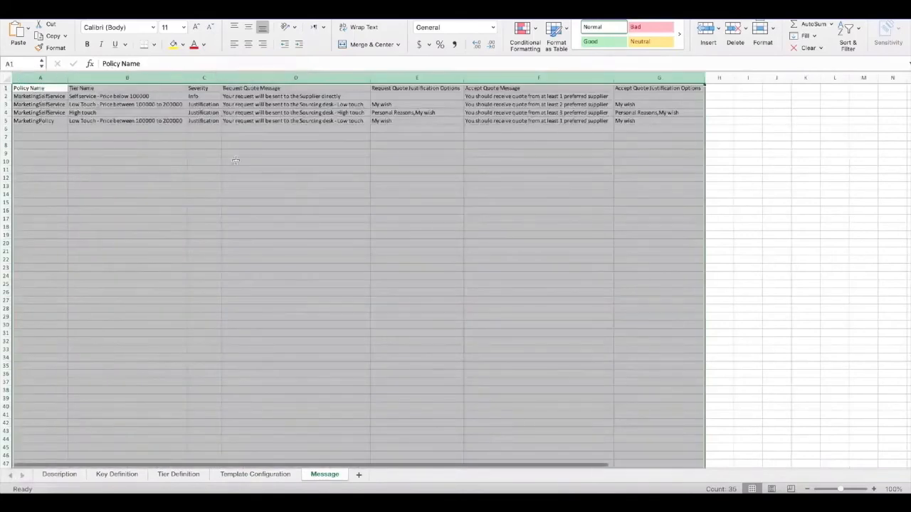
{"action": "left_click", "coordinate": [213, 135]}
Enter CateringPolicy as the row 6 policy name on the Message sheet, with tier names Catering Low Touch in row 6 and Catering High Touch in row 7.
{"action": "left_click", "coordinate": [32, 129]}
{"action": "type", "text": "Ca"}
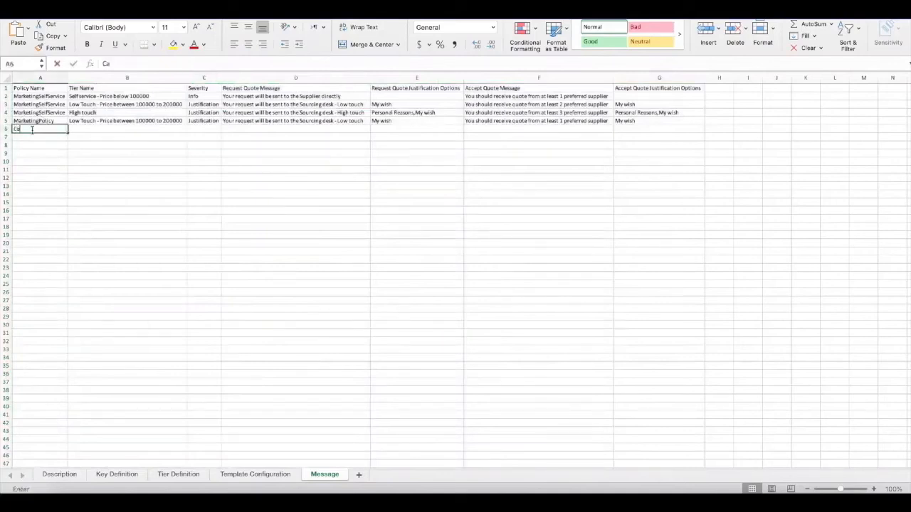
{"action": "type", "text": "teringPolicy"}
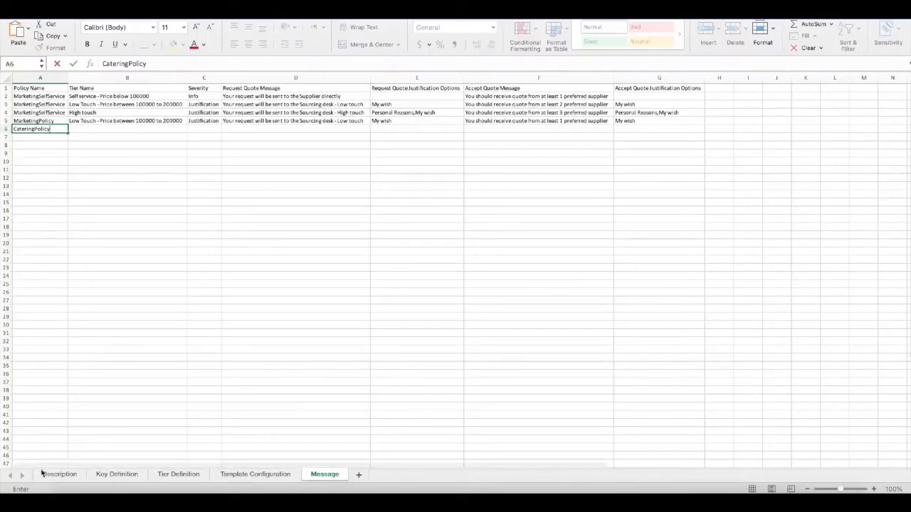
{"action": "left_click", "coordinate": [94, 129]}
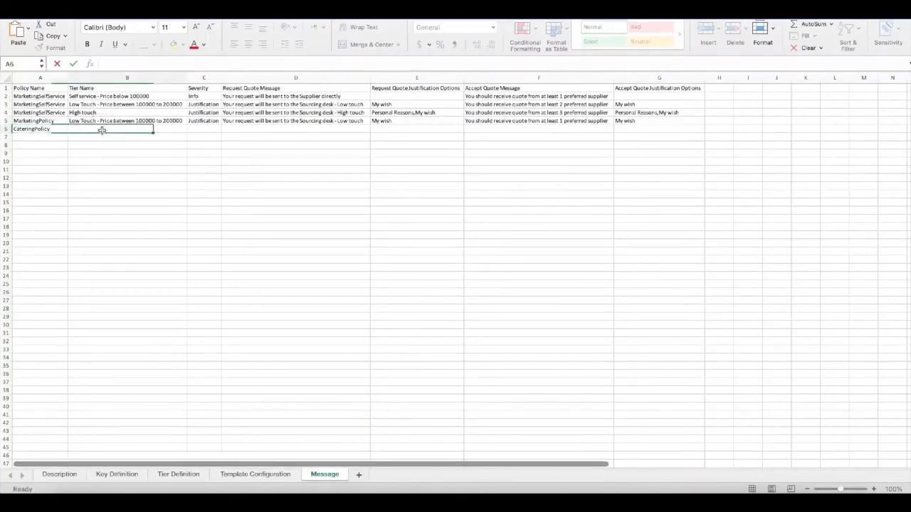
{"action": "type", "text": "Catering"}
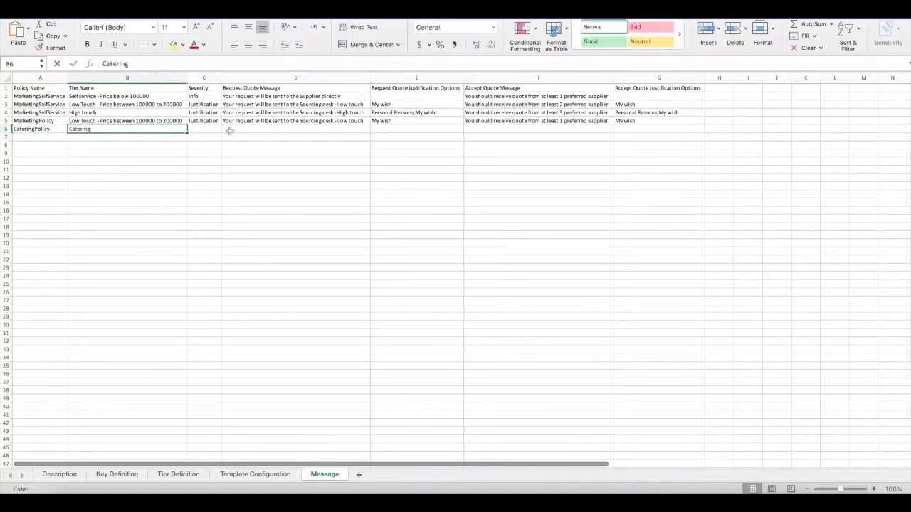
{"action": "type", "text": " Low Touch"}
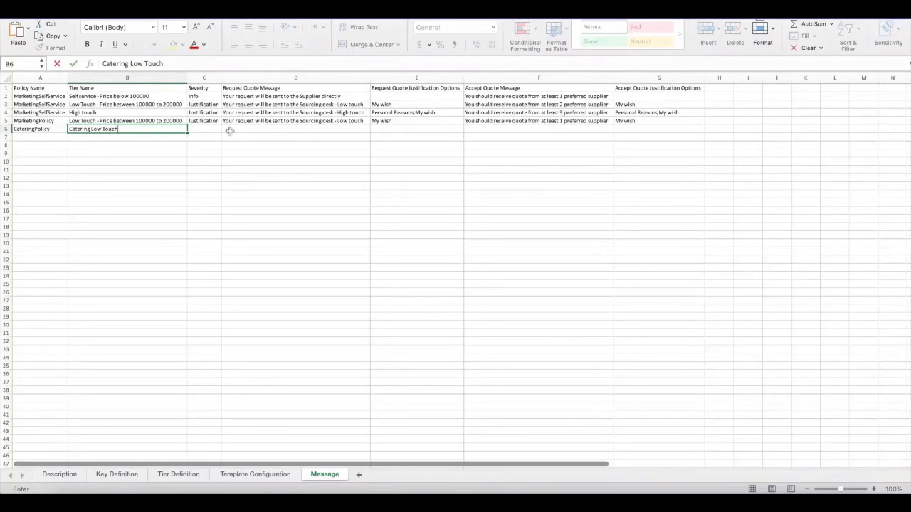
{"action": "key", "text": "Return"}
{"action": "type", "text": "Catering High Touch"}
Copy the CateringPolicy name from row 6 into row 7 of the Policy Name column.
{"action": "left_click", "coordinate": [54, 129]}
{"action": "key", "text": "ctrl+c"}
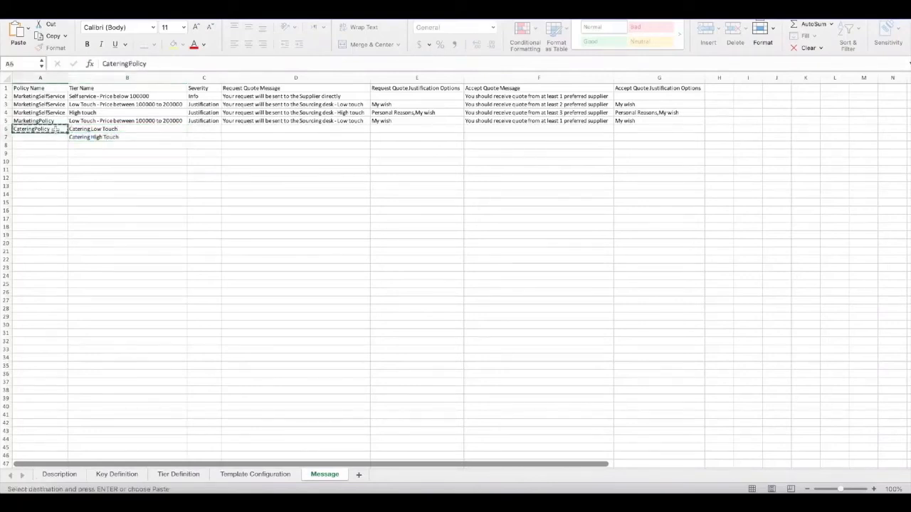
{"action": "left_click", "coordinate": [43, 139]}
{"action": "key", "text": "ctrl+v"}
{"action": "left_click", "coordinate": [161, 144]}
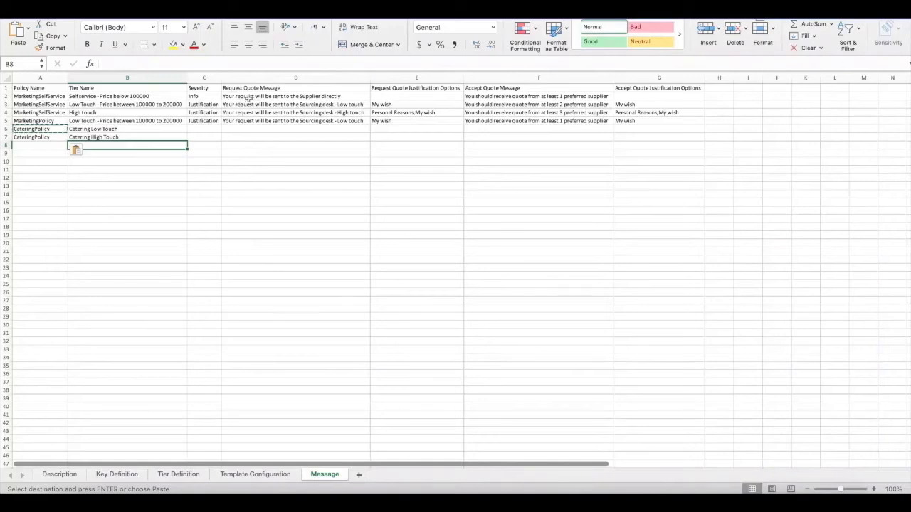
Set the severity of both catering tiers on the Message sheet to Info.
{"action": "left_click", "coordinate": [210, 128]}
{"action": "type", "text": "Info"}
{"action": "key", "text": "Return"}
{"action": "type", "text": "Info"}
{"action": "key", "text": "Tab"}
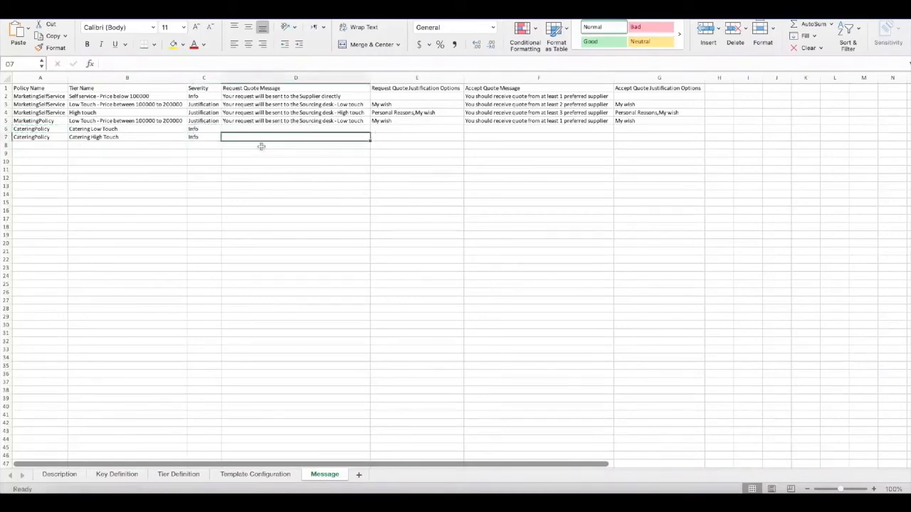
Enter "You Request will be auto published to vendors" as the Request Quote Message for Catering Low Touch.
{"action": "left_click", "coordinate": [250, 128]}
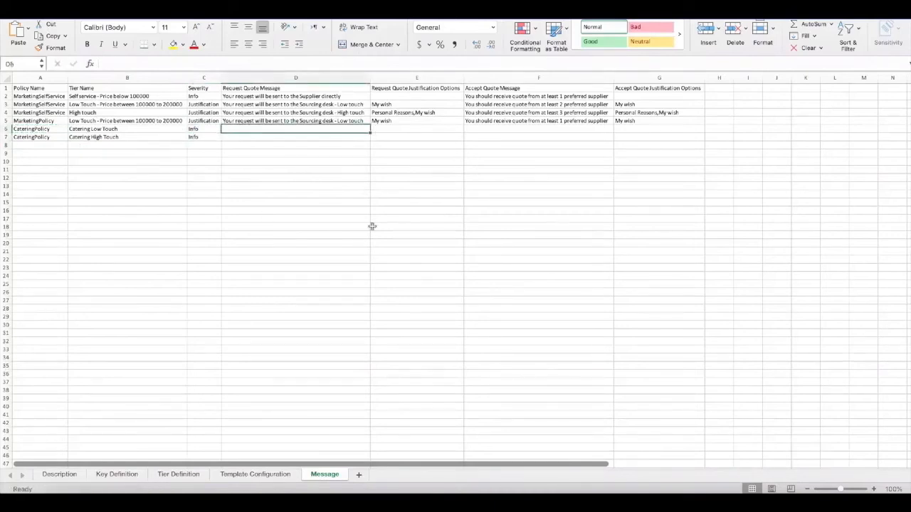
{"action": "type", "text": "You Request will be auto published to vendors"}
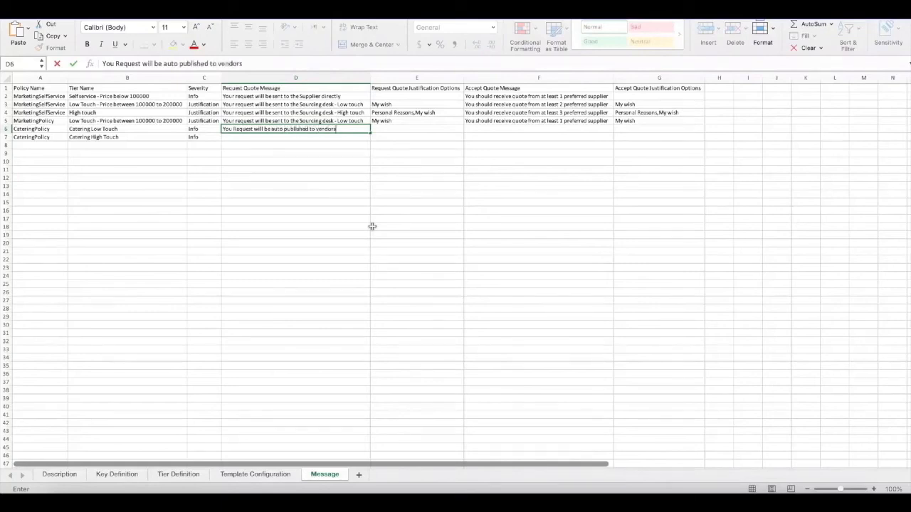
{"action": "key", "text": "Return"}
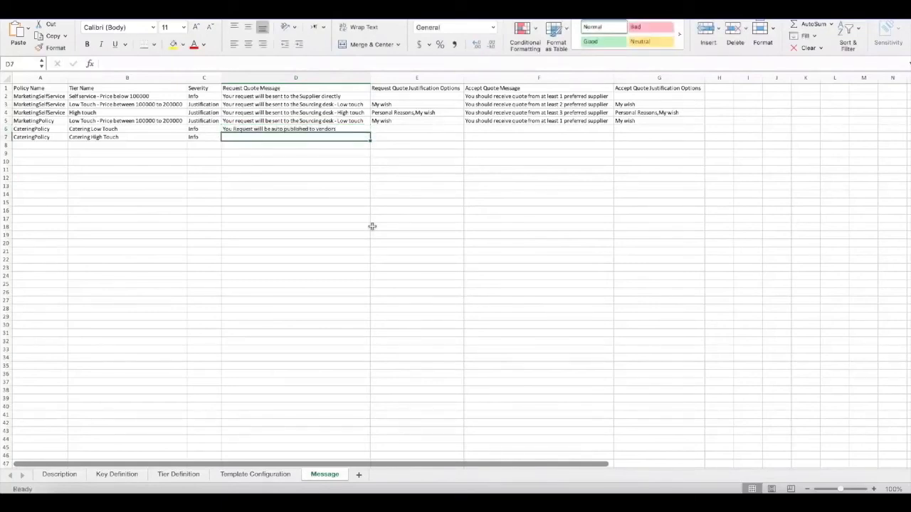
Enter "Your request requires approval form the Procuremen team" as the Request Quote Message for Catering High Touch.
{"action": "type", "text": "Your request requires"}
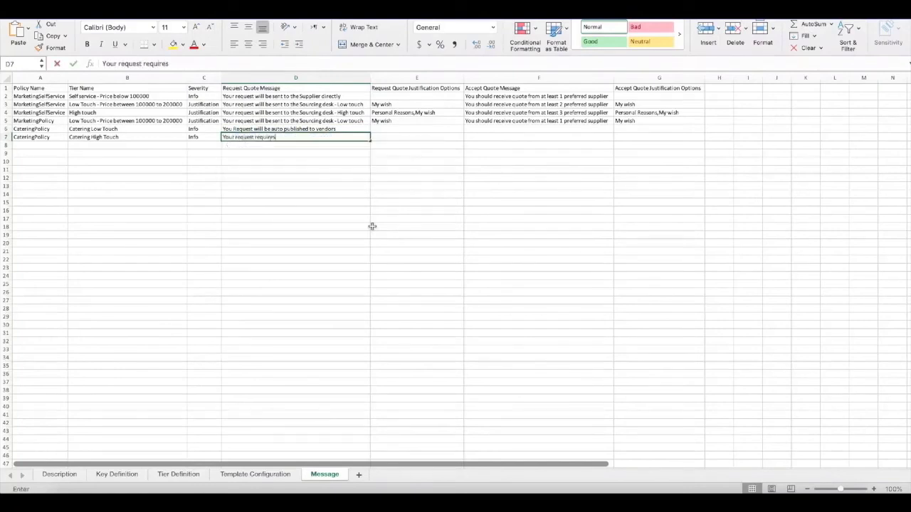
{"action": "type", "text": " approval form the"}
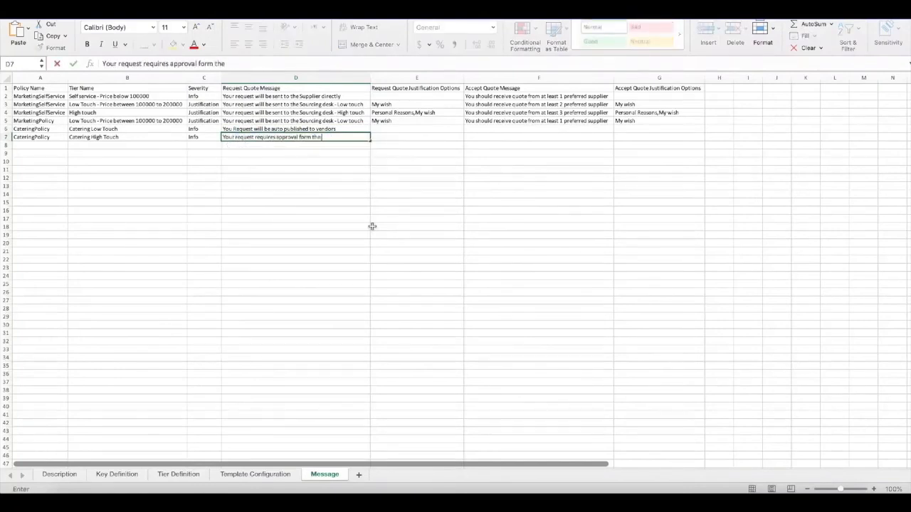
{"action": "type", "text": " Procuremen ttea"}
{"action": "key", "text": "BackSpace"}
{"action": "type", "text": "am"}
{"action": "key", "text": "Tab"}
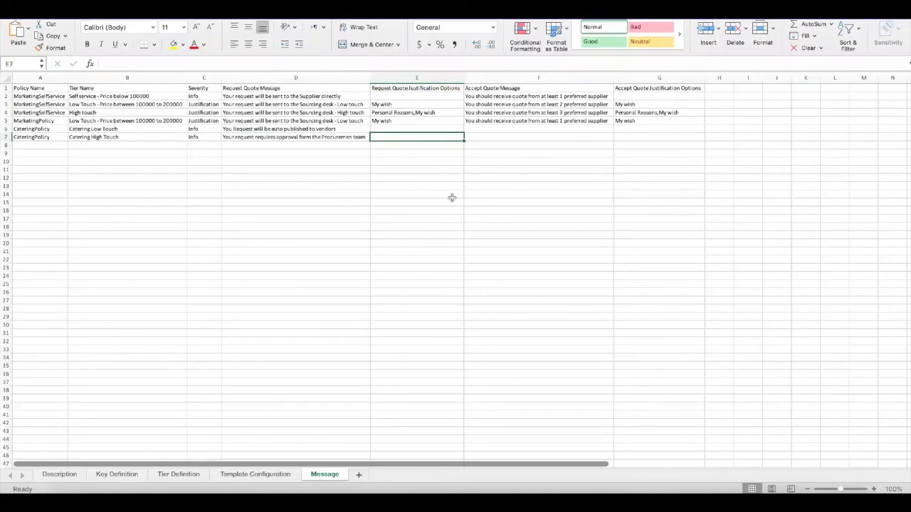
Enter "Your request has been published" as the Accept Quote Message for Catering Low Touch.
{"action": "left_click", "coordinate": [528, 86]}
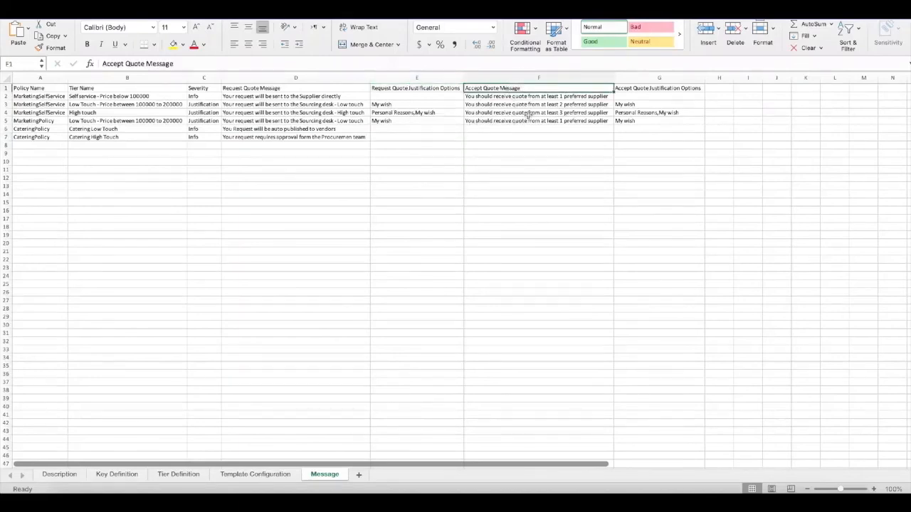
{"action": "left_click", "coordinate": [507, 129]}
{"action": "type", "text": "Y"}
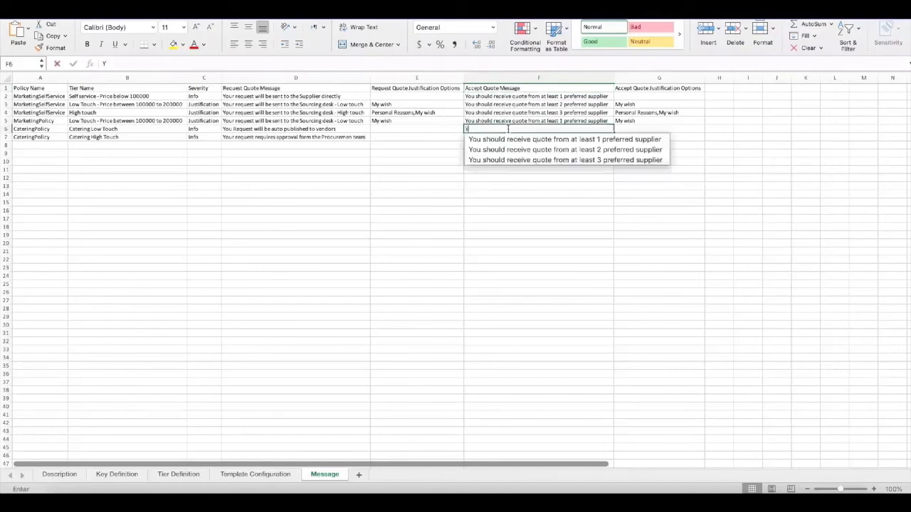
{"action": "type", "text": "our request has been pu"}
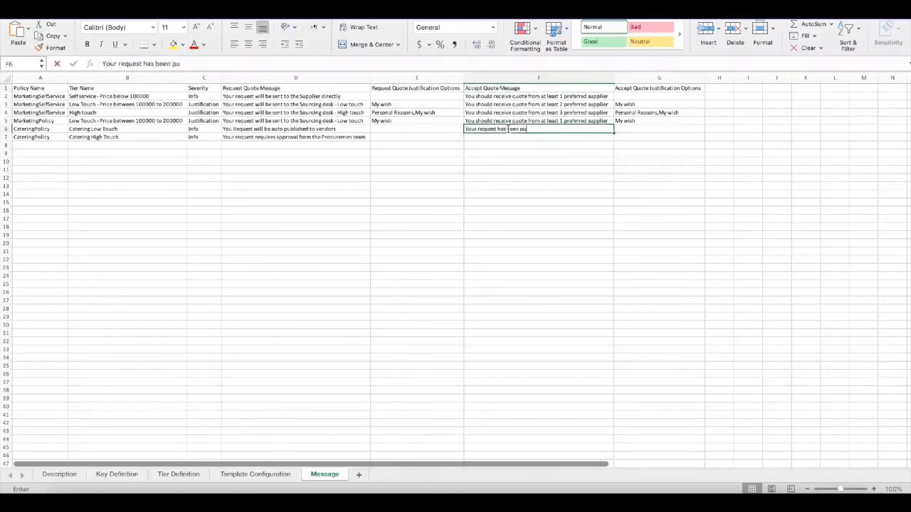
{"action": "type", "text": "blished"}
{"action": "key", "text": "Return"}
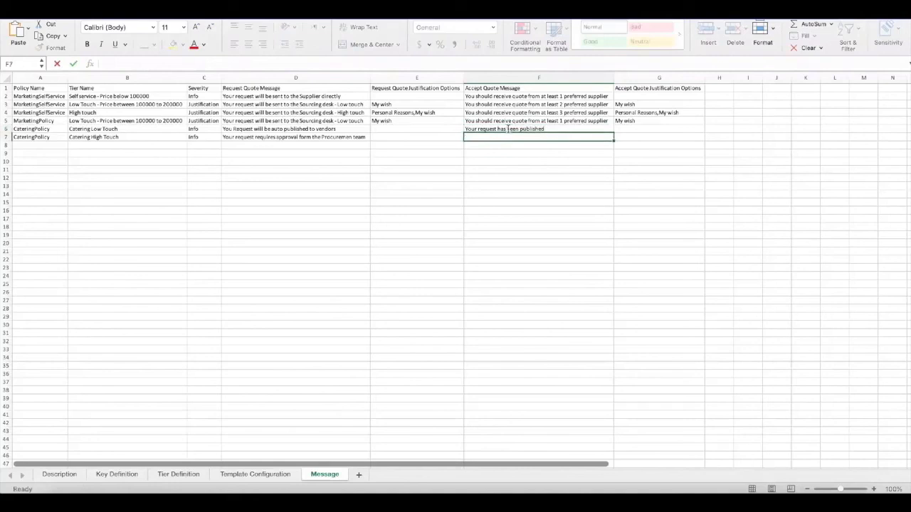
Enter "Your request has been sent to the Procurment Team" as the Accept Quote Message for Catering High Touch.
{"action": "type", "text": "Yo"}
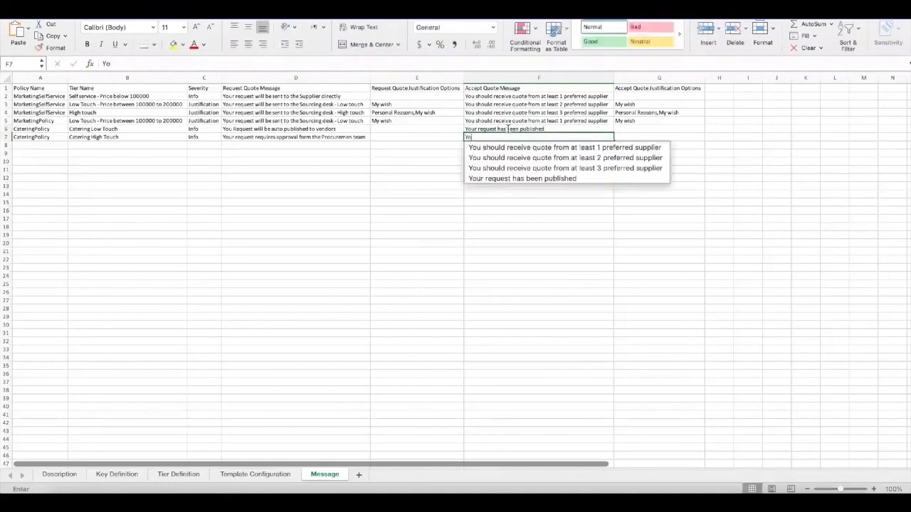
{"action": "type", "text": "ur request has been sent"}
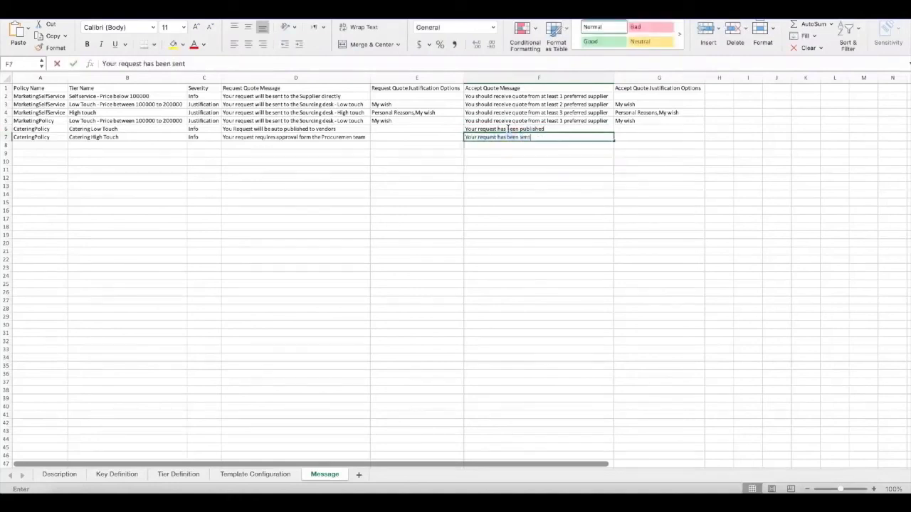
{"action": "type", "text": " to the Procurment Team"}
{"action": "key", "text": "Return"}
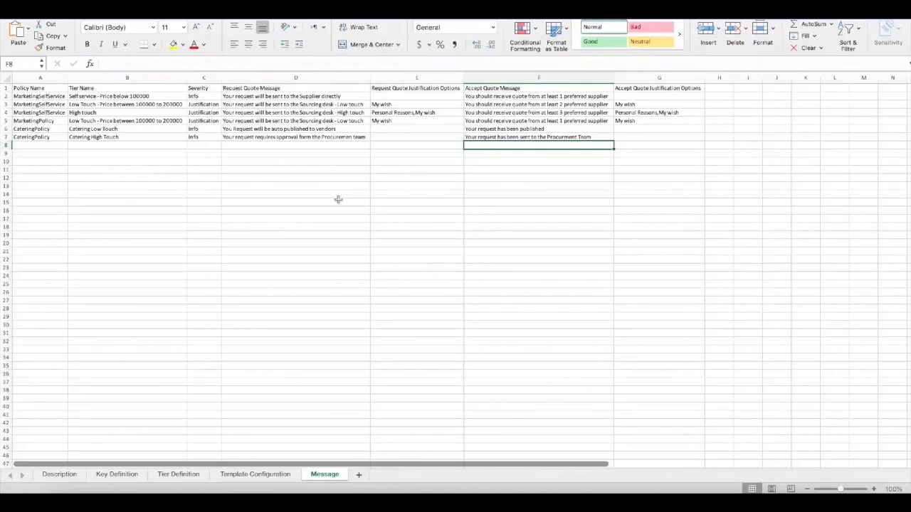
Switch to SAP Ariba Policy Management and import SolutionOptimization-Child1_supplierTouchPolicy_Policies-2.xlsx as the supplier and touch policy, then close the upload dialog.
{"action": "key", "text": "super+Tab"}
{"action": "key", "text": "super+Tab"}
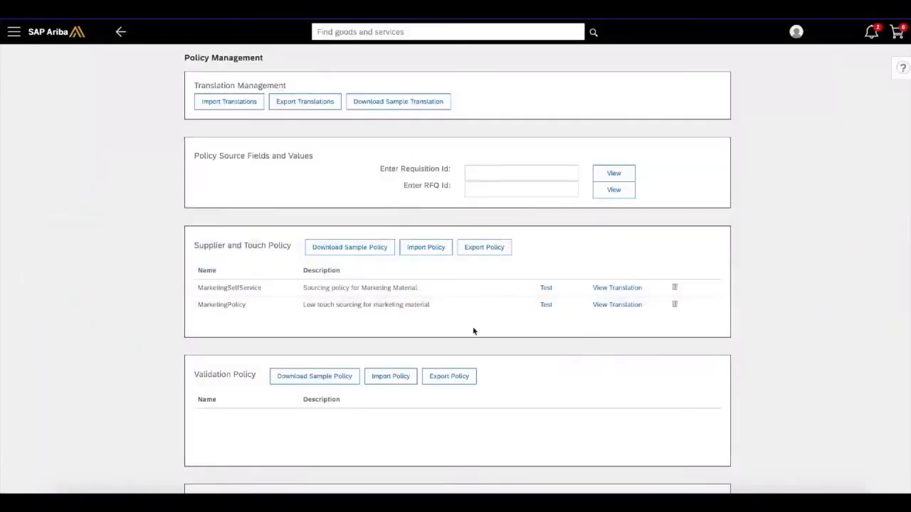
{"action": "left_click", "coordinate": [435, 249]}
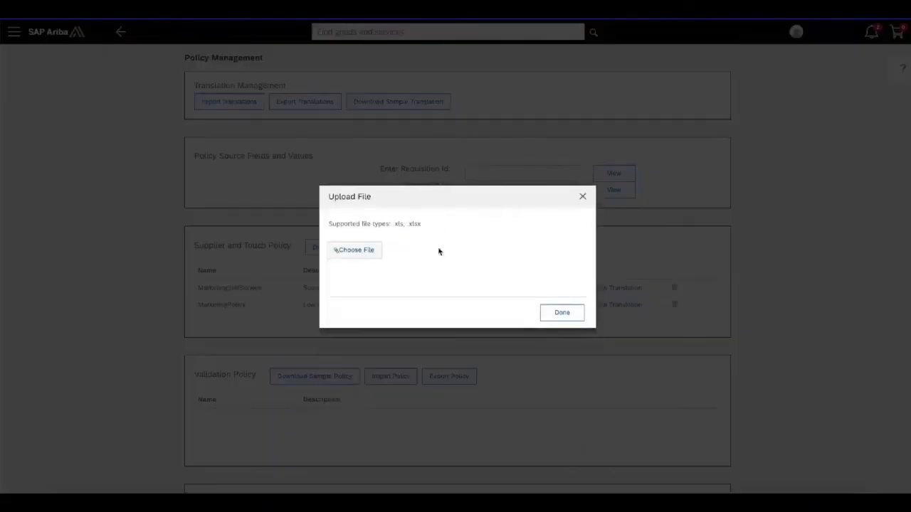
{"action": "left_click", "coordinate": [369, 249]}
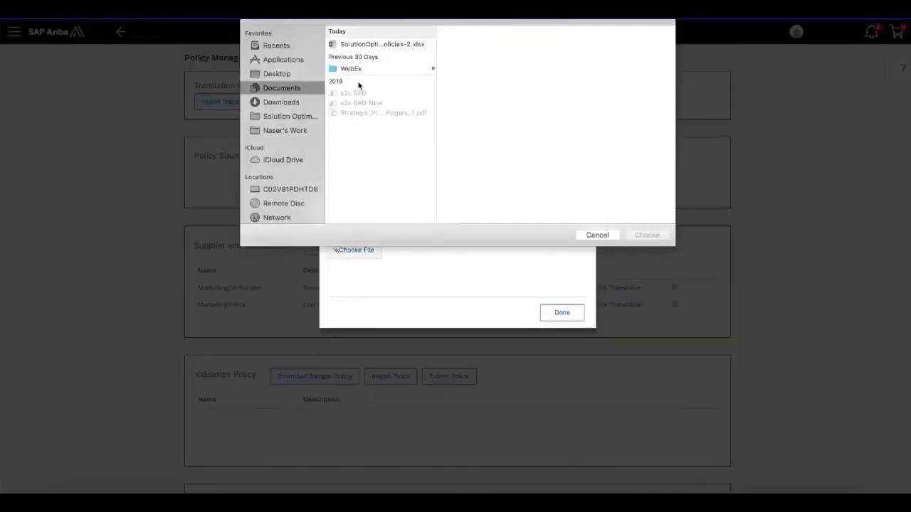
{"action": "left_click", "coordinate": [384, 44]}
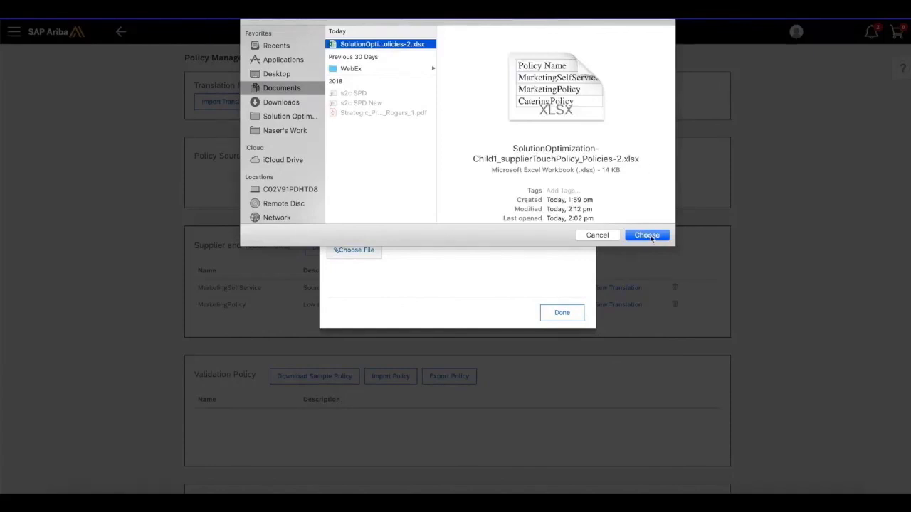
{"action": "left_click", "coordinate": [648, 236]}
{"action": "left_click", "coordinate": [565, 257]}
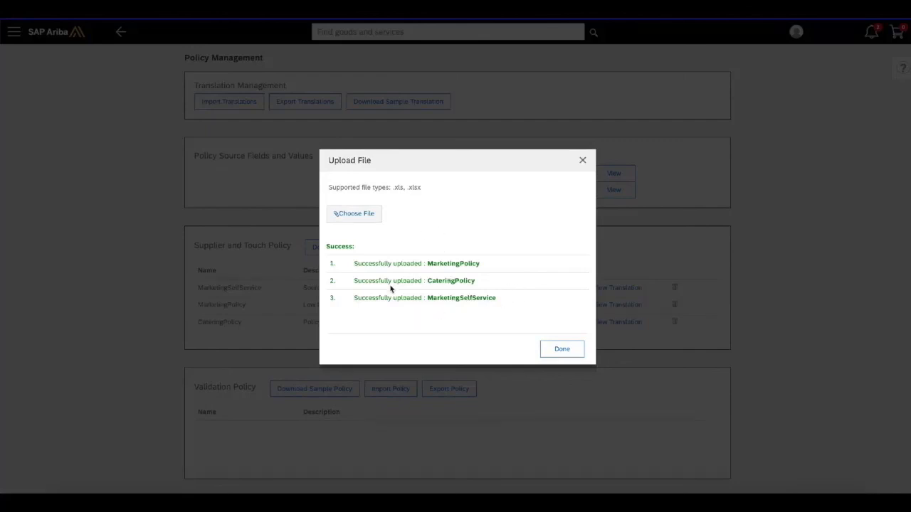
{"action": "left_click_drag", "start_coordinate": [480, 280], "coordinate": [427, 278]}
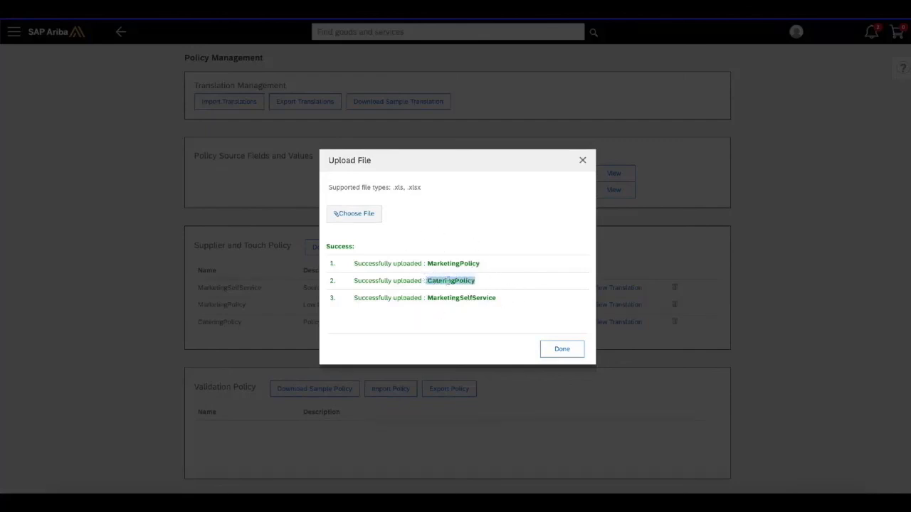
{"action": "left_click", "coordinate": [566, 349]}
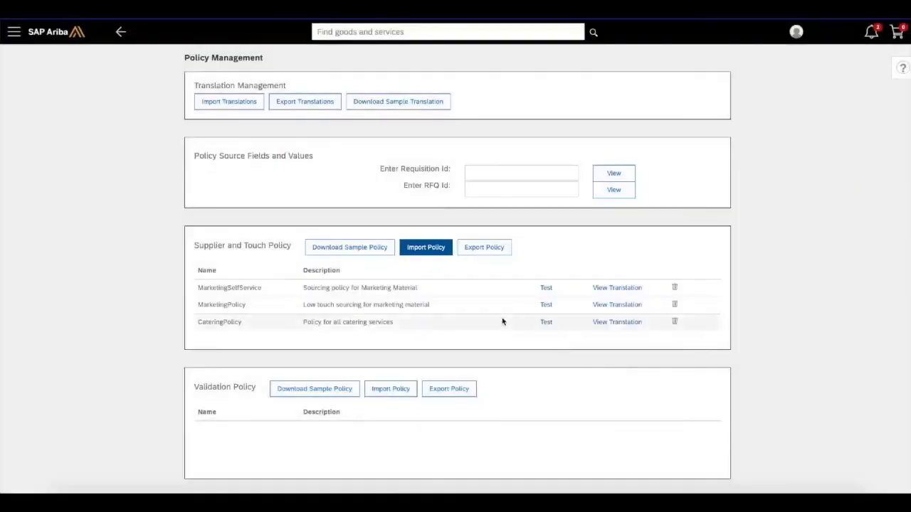